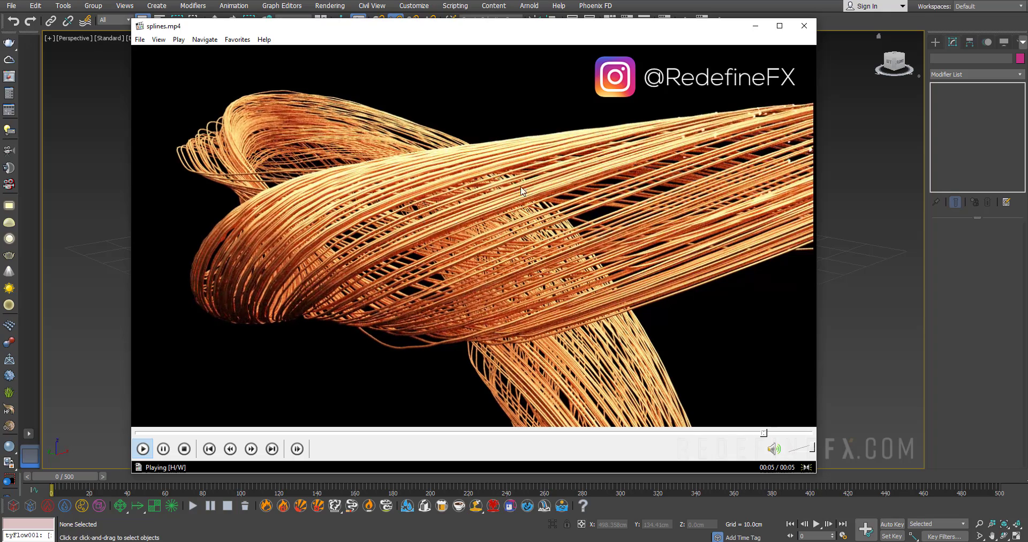
- Minimize the reference video and create a sphere of about 20.5 cm radius at the centre of the grid
key(space)
click(754, 27)
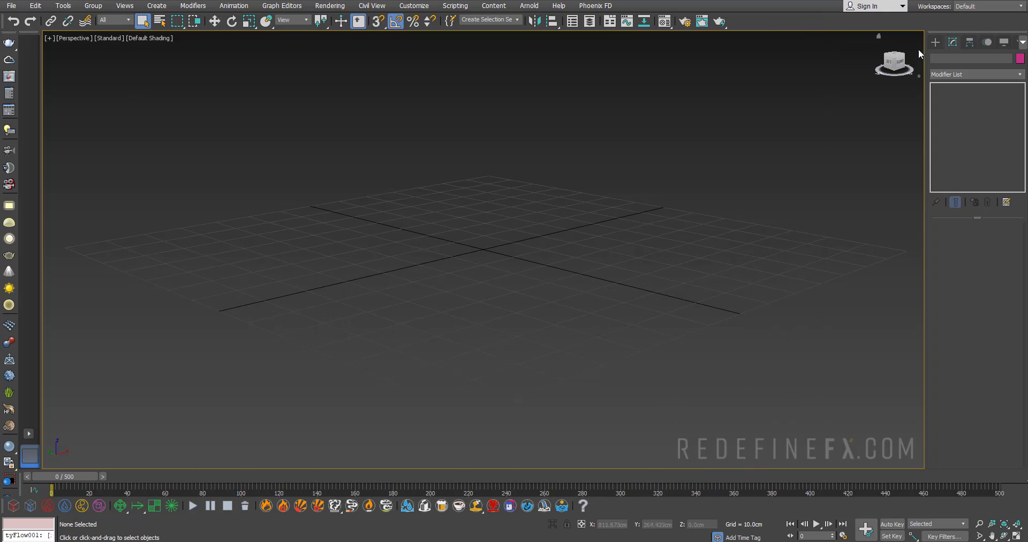
click(935, 42)
click(953, 117)
drag(484, 250, 529, 310)
right_click(537, 294)
- Move the sphere straight up to about 23.3 cm on Z
alt+middle_drag(537, 294, 508, 262)
key(w)
drag(484, 225, 483, 129)
scroll(513, 163, down, 3)
alt+middle_drag(514, 161, 627, 187)
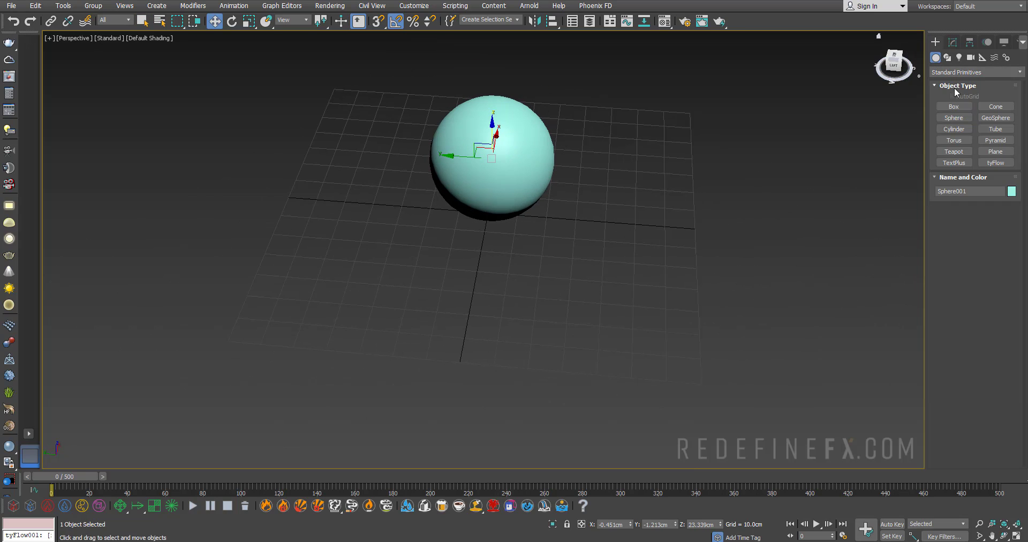
- Place a tyFlow object on the grid plane beside the sphere
click(995, 162)
drag(734, 164, 796, 218)
key(w)
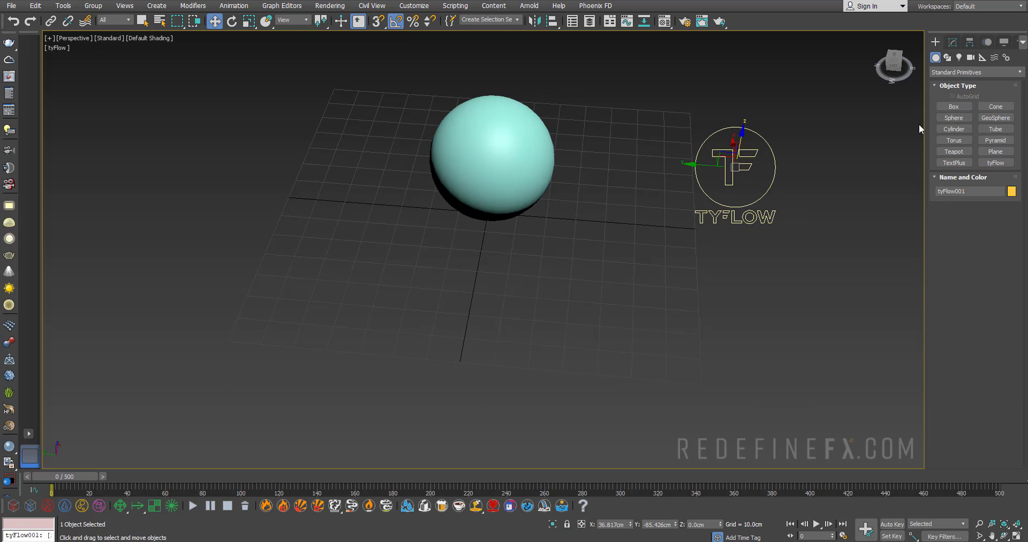
- Draw a smooth six-vertex line spline that starts beside the sphere, loops widely around the front of the grid and curls past its back
click(948, 58)
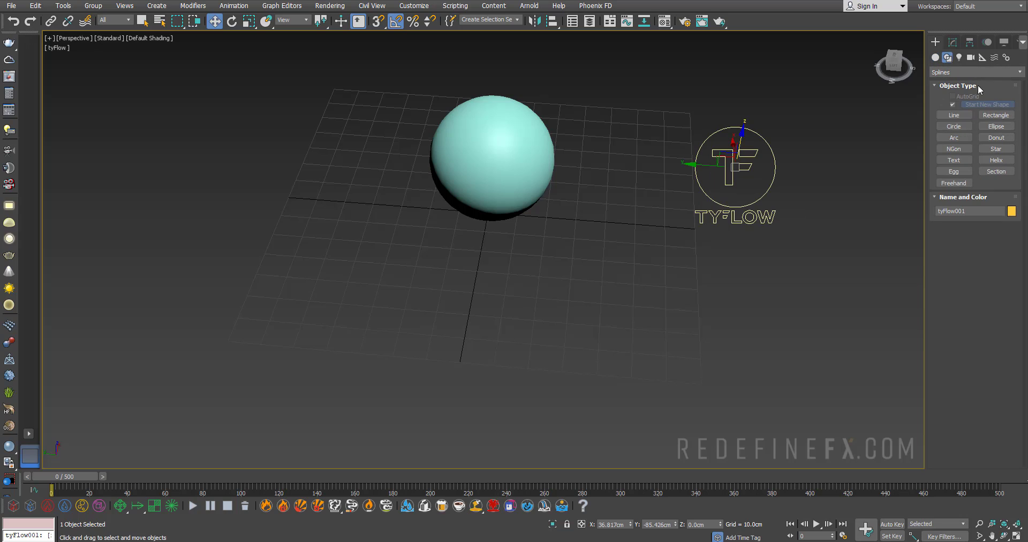
click(953, 115)
scroll(307, 244, down, 6)
alt+middle_drag(359, 222, 428, 202)
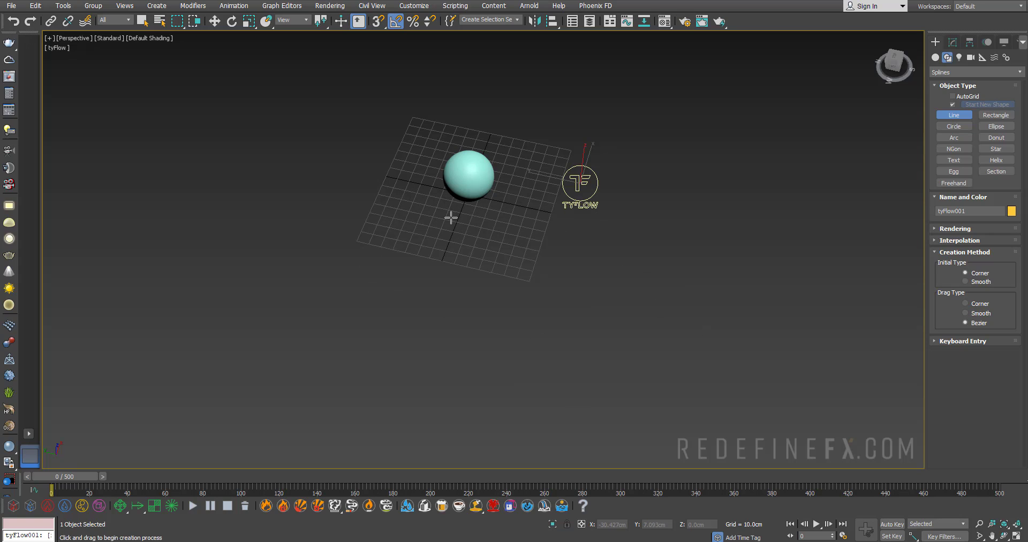
click(436, 203)
drag(324, 276, 319, 338)
click(522, 370)
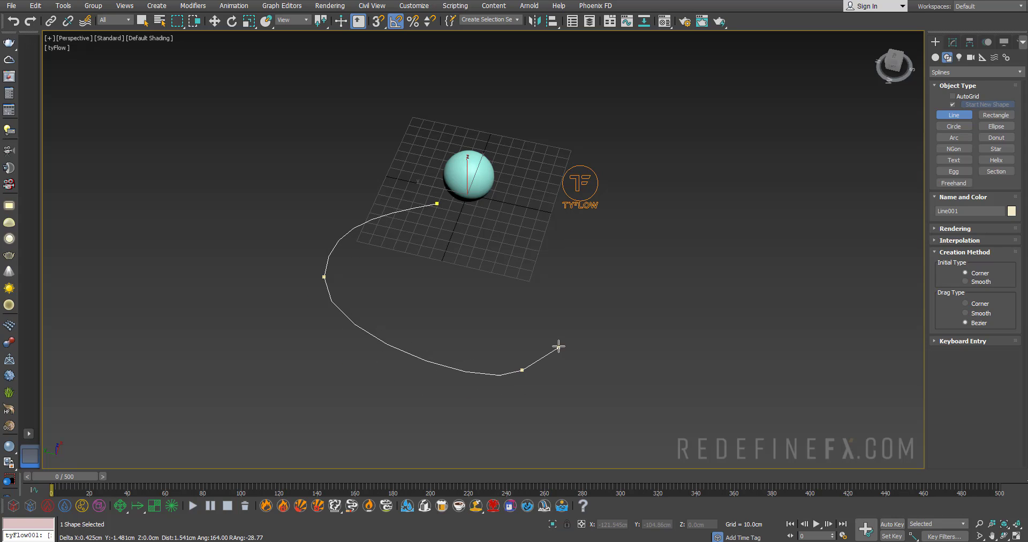
drag(587, 236, 544, 197)
click(505, 121)
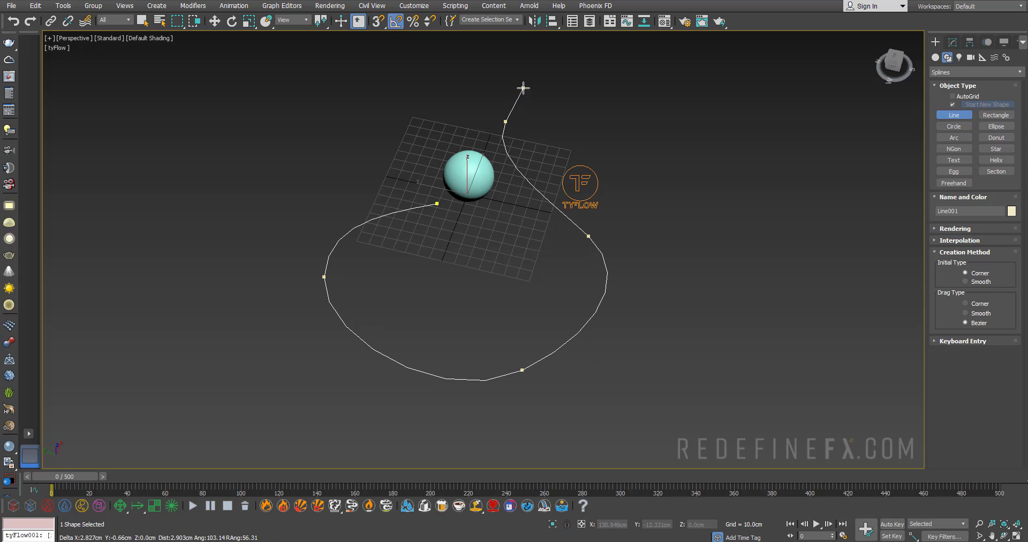
- Move individual vertices of the line, mainly up and down, so the path varies in height
click(953, 42)
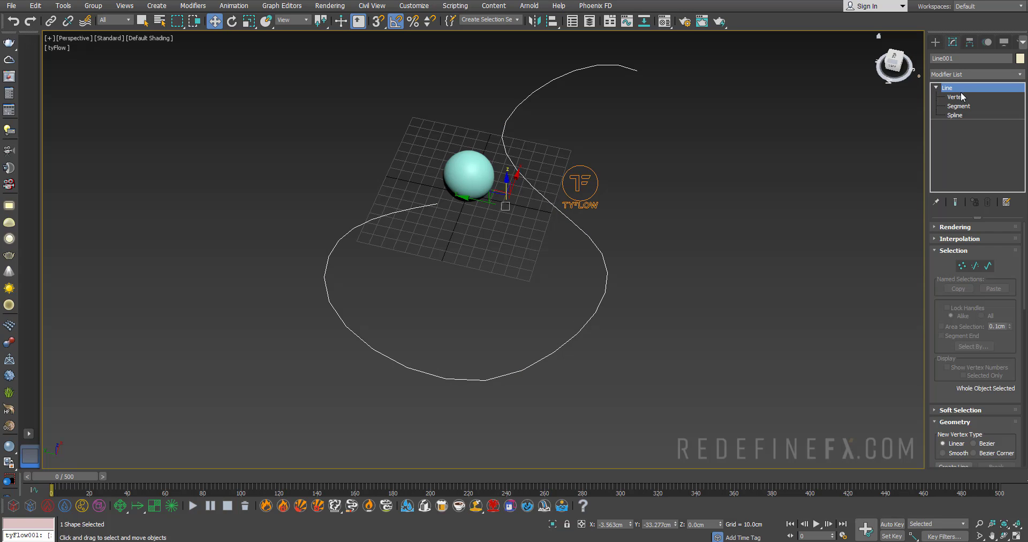
click(961, 95)
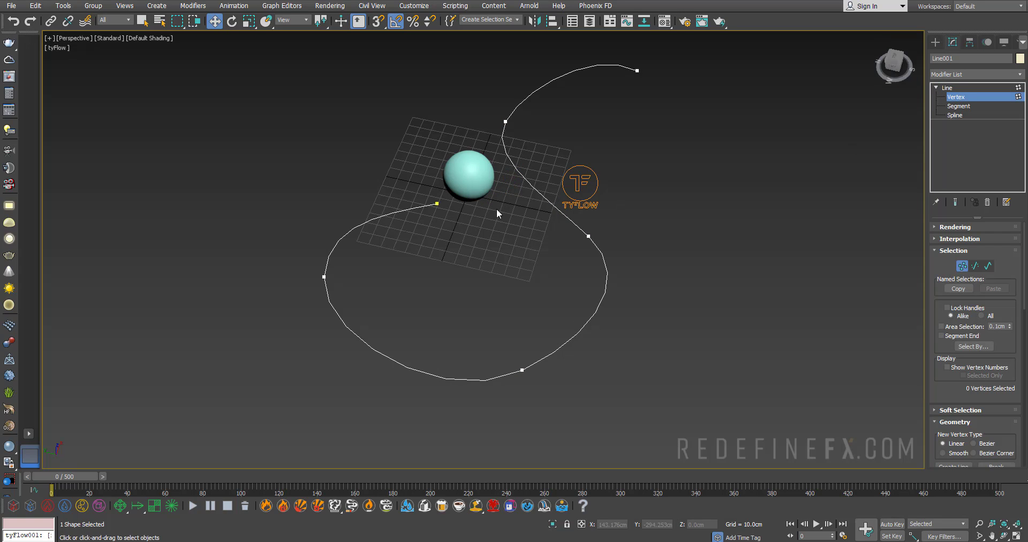
alt+middle_drag(498, 213, 339, 193)
click(307, 231)
drag(304, 211, 303, 175)
click(468, 329)
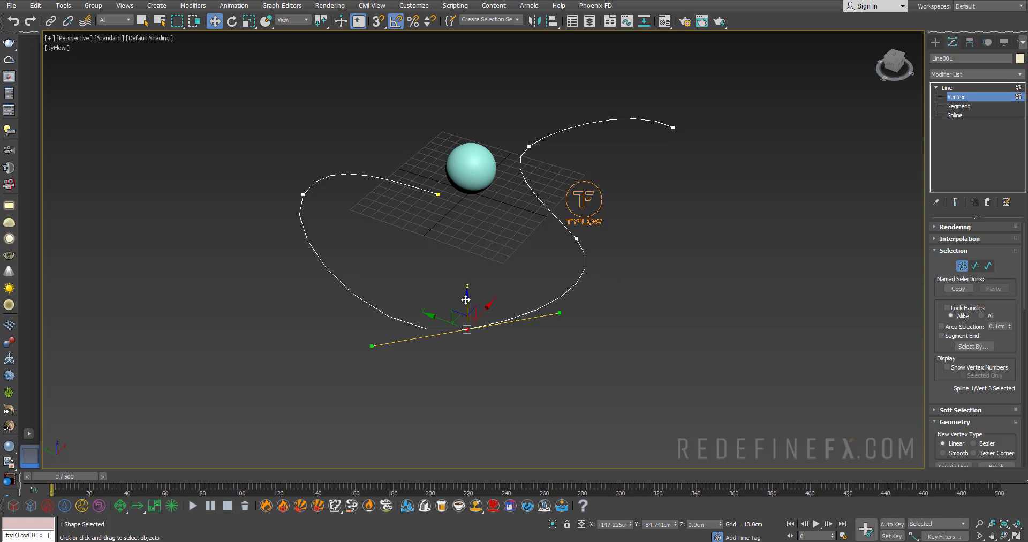
drag(466, 299, 466, 320)
drag(553, 264, 554, 265)
drag(576, 225, 560, 149)
click(673, 128)
alt+middle_drag(672, 128, 493, 284)
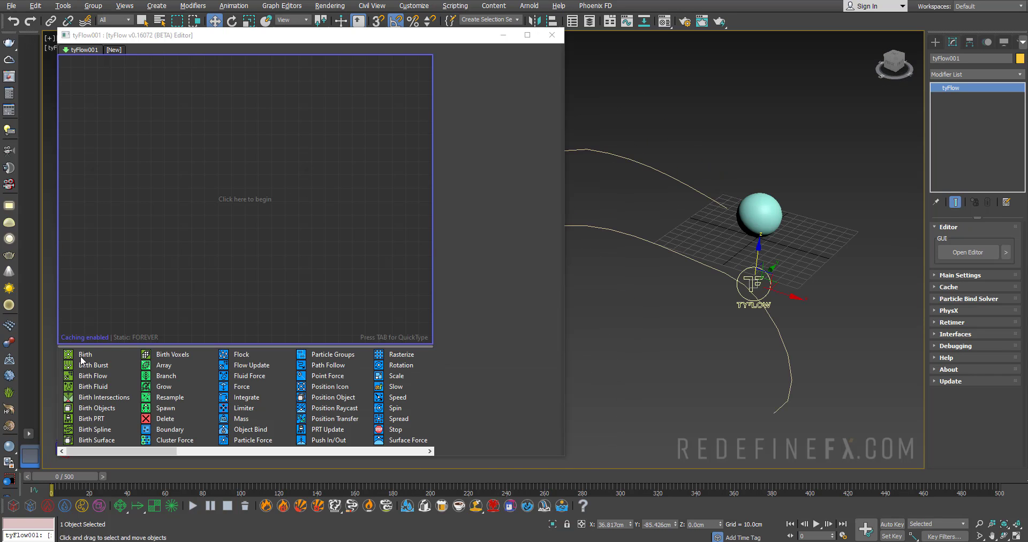
- In the tyFlow editor, add Birth with end frame 0 and total 100, plus Position Object using the sphere as emitter
drag(81, 357, 108, 139)
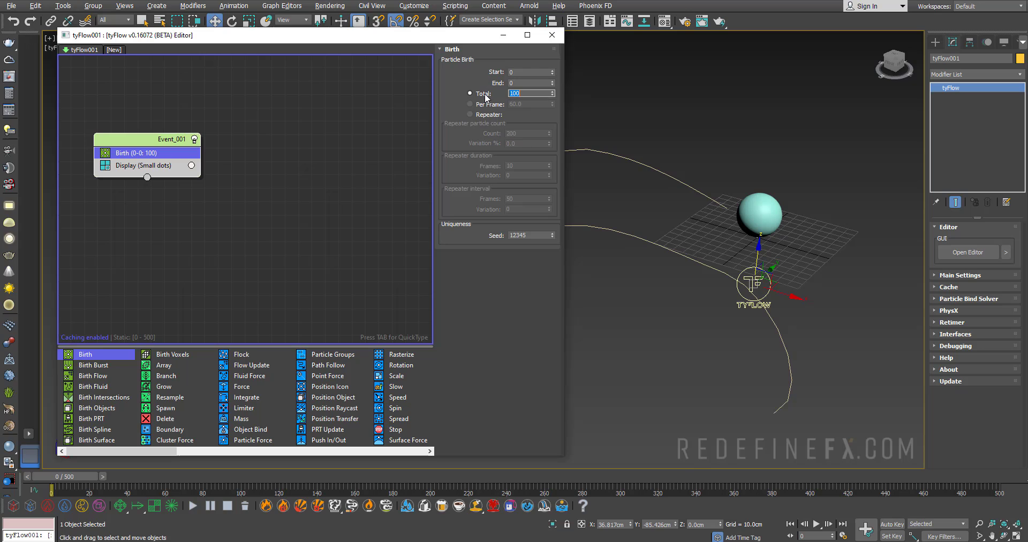
drag(333, 397, 241, 274)
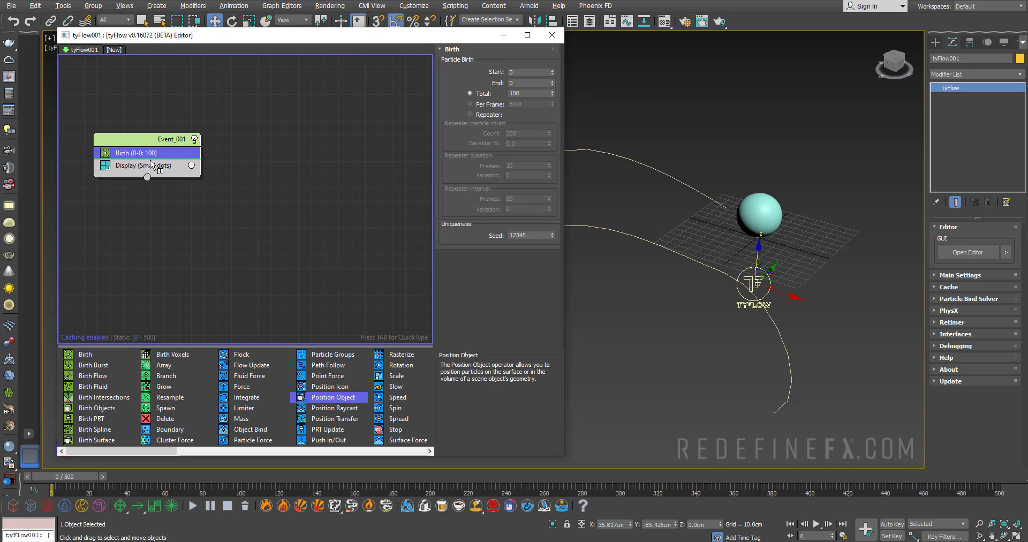
drag(151, 165, 151, 165)
click(478, 169)
click(759, 214)
- Make the emitter sphere non-renderable and show it as a box through its object properties
right_click(765, 221)
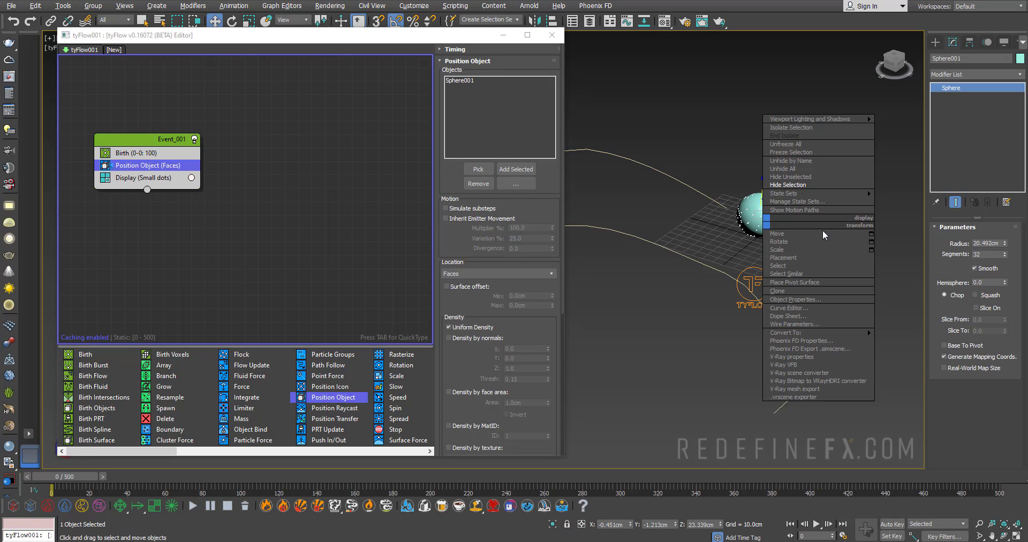
click(795, 299)
click(536, 252)
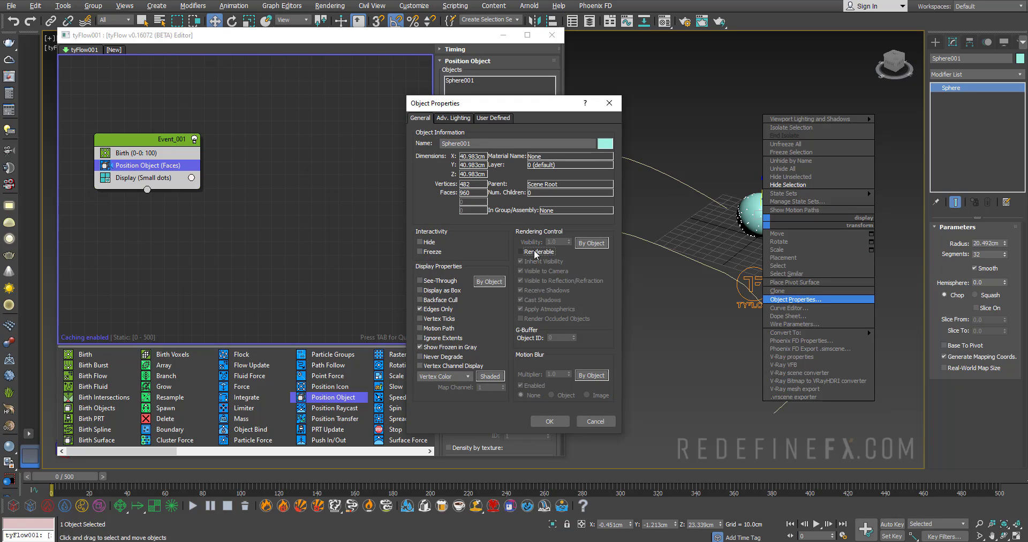
click(549, 421)
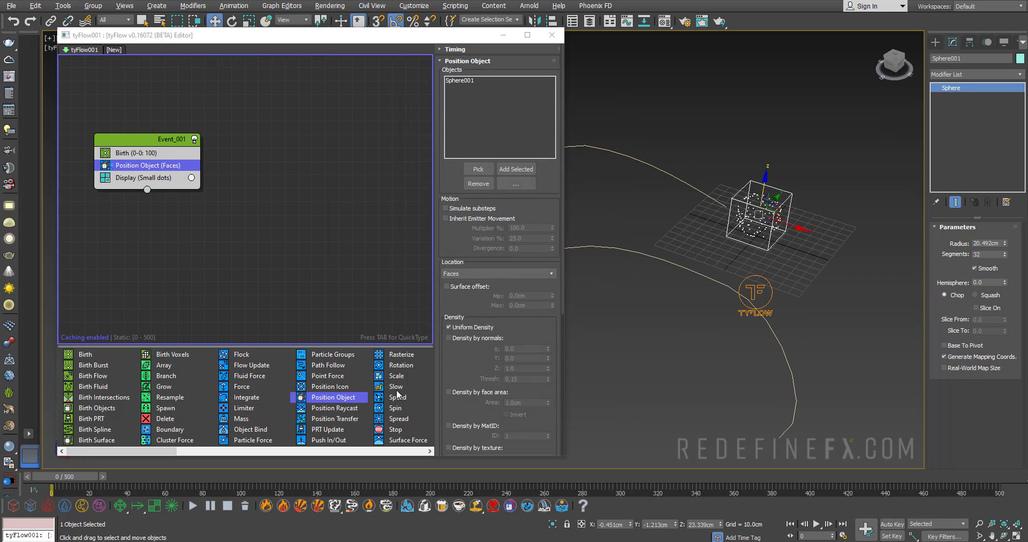
- Play the reference video splines.mp4 to examine the tips of the growing strands, and return to the tyFlow editor
drag(160, 453, 188, 453)
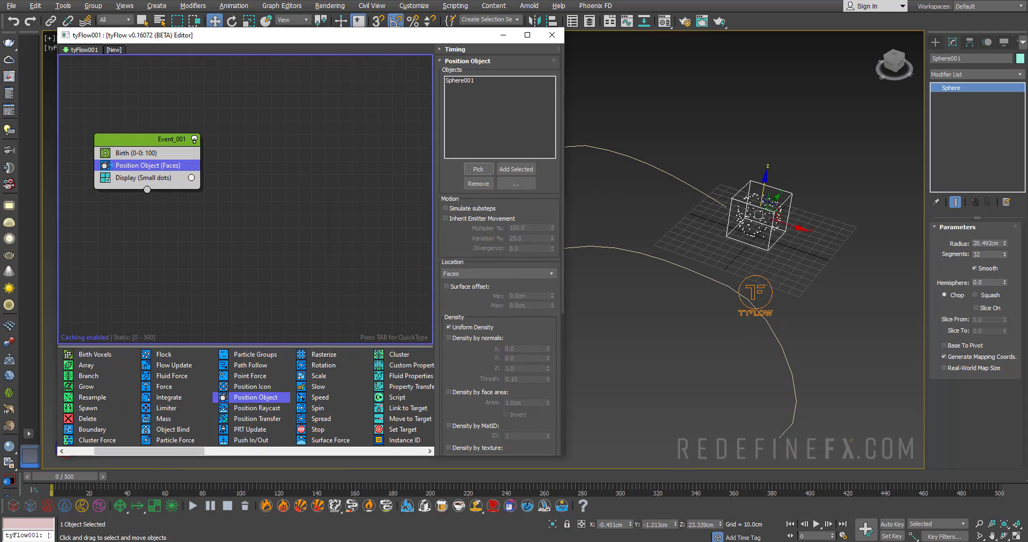
key(alt+Tab)
click(474, 237)
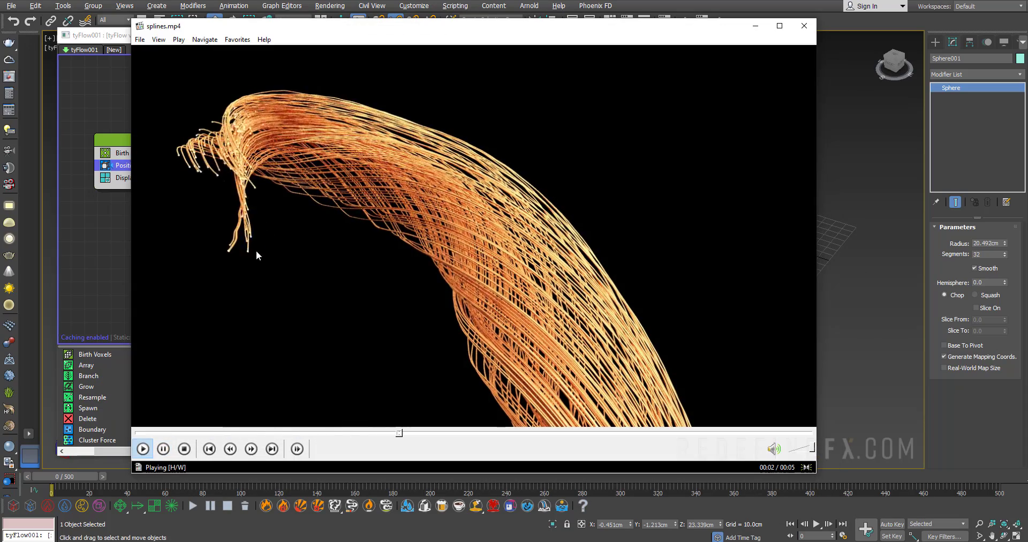
key(alt+Tab)
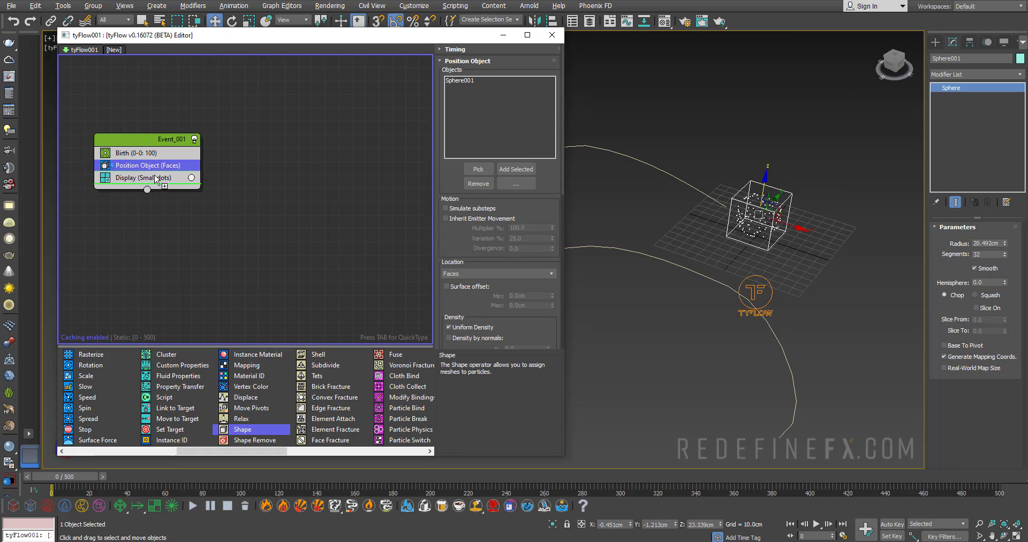
- Add a Shape operator after Position Object and set its 3D mesh to Sphere (HiRes)
drag(157, 179, 155, 175)
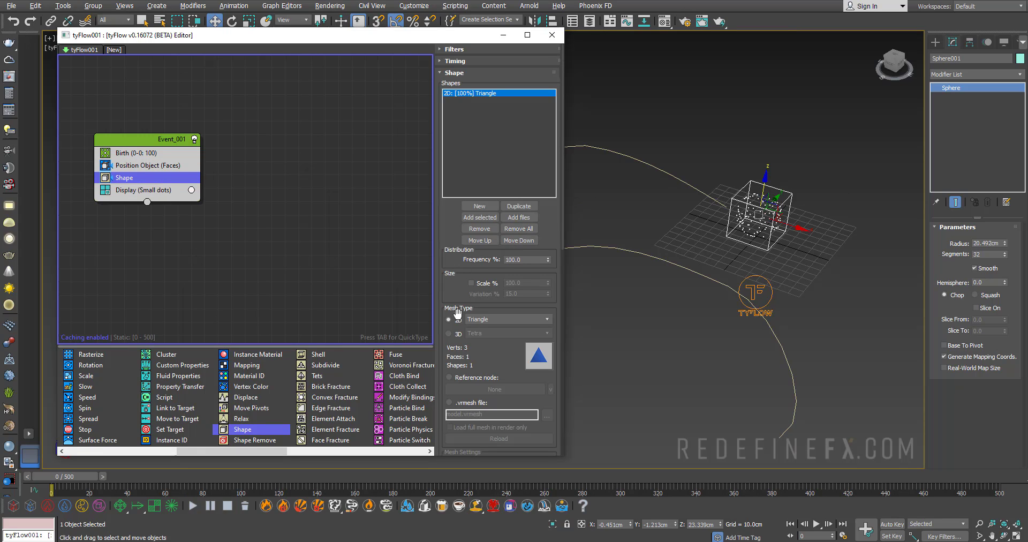
click(456, 334)
click(486, 333)
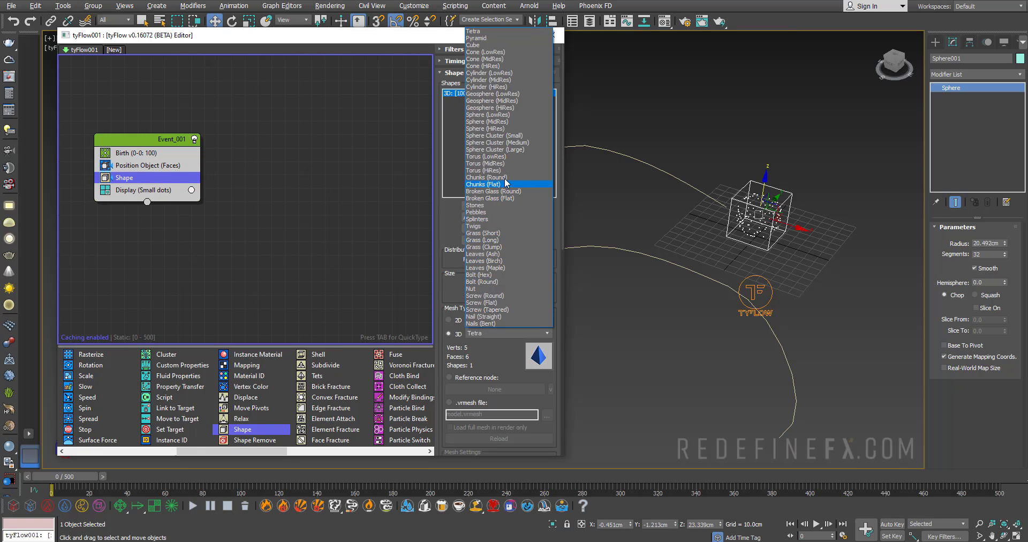
click(499, 115)
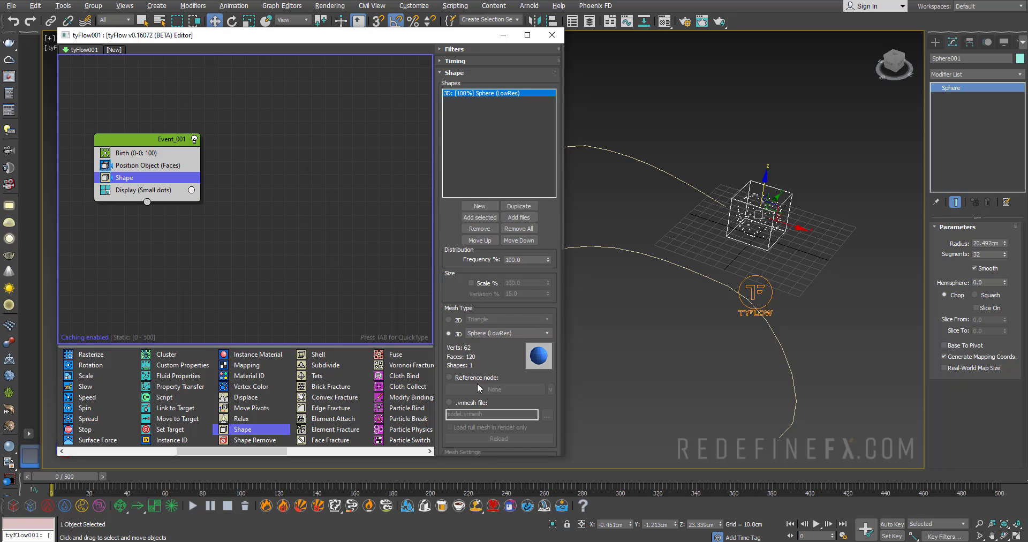
click(490, 334)
click(496, 153)
- Set the event's Display operator type to Geometry
click(146, 191)
click(477, 71)
click(464, 122)
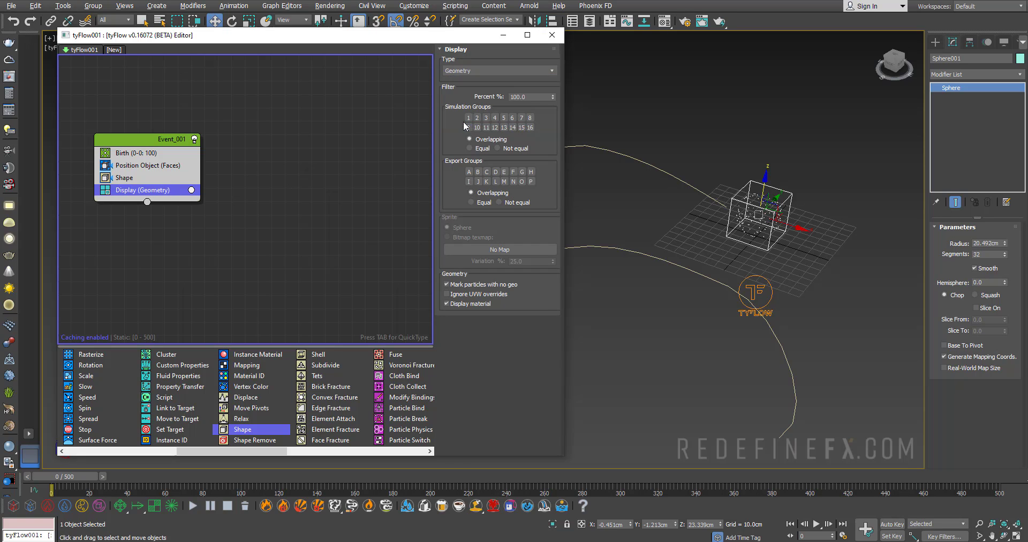
- Enable scaling in the Shape operator and set it to 200%
click(134, 178)
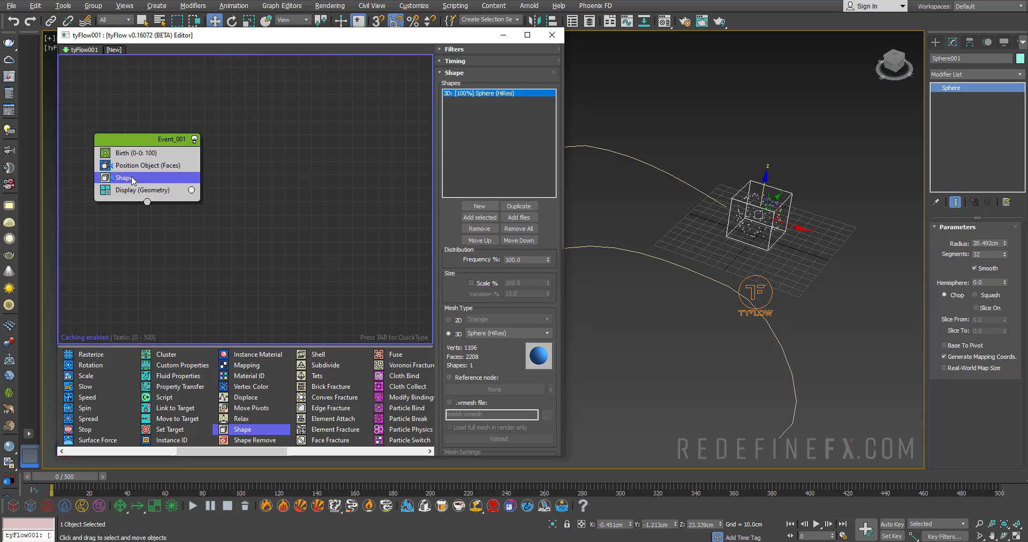
click(508, 283)
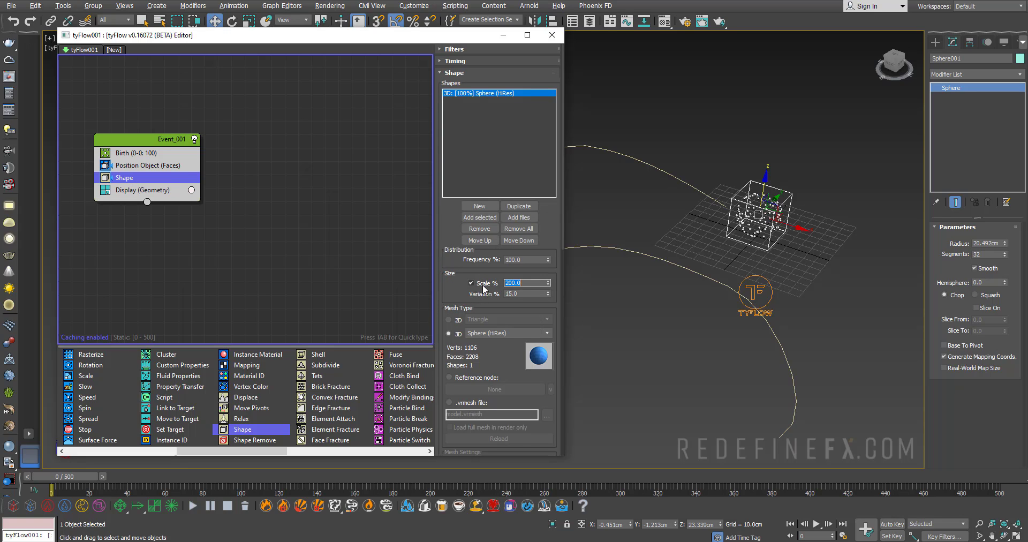
alt+middle_drag(676, 231, 749, 240)
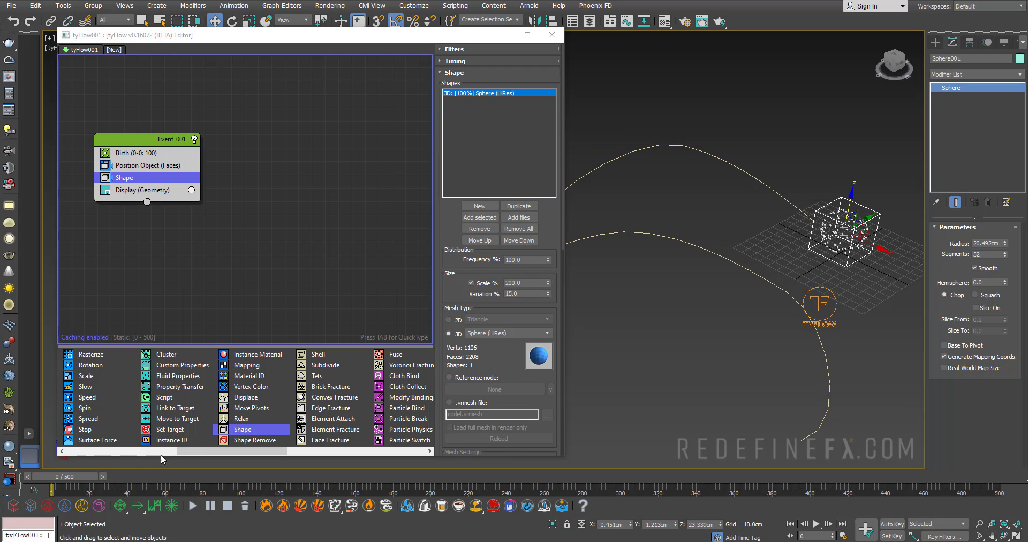
- Add a Path Follow operator after Shape, assign the drawn line as its path, and preview the particle motion on the timeline
drag(197, 452, 115, 452)
drag(246, 363, 129, 187)
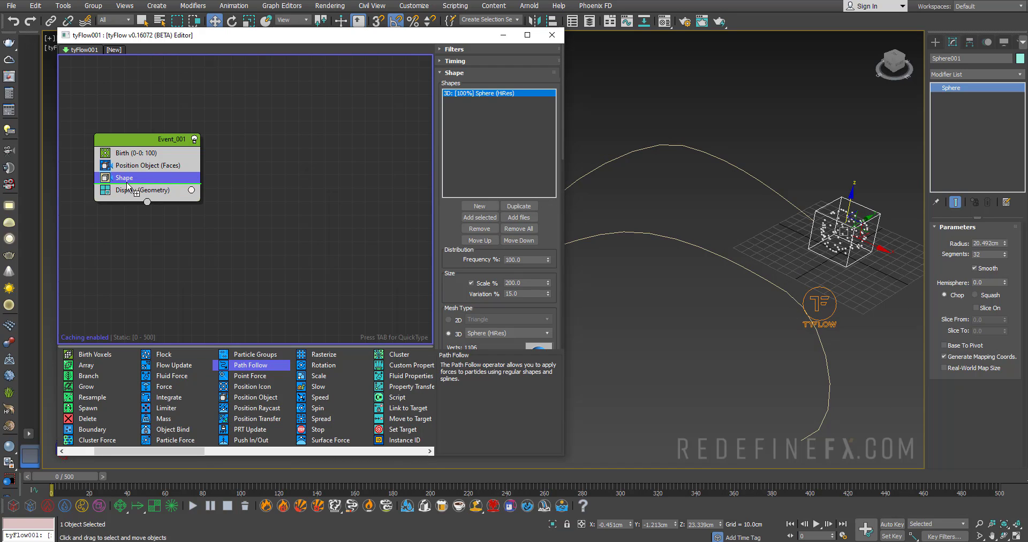
click(475, 204)
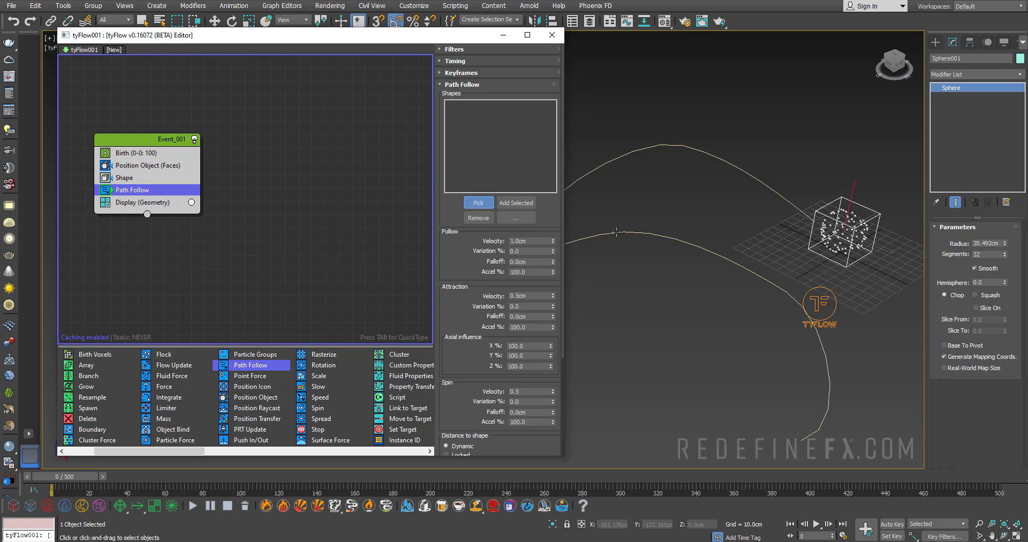
click(616, 232)
drag(82, 477, 124, 480)
scroll(710, 247, down, 3)
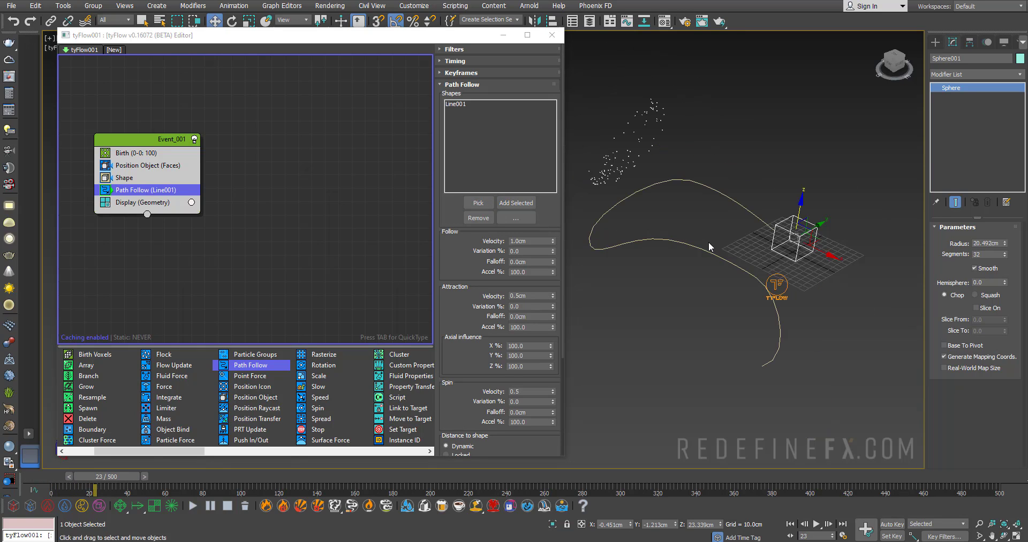
alt+middle_drag(708, 247, 696, 268)
drag(129, 476, 75, 479)
key(w)
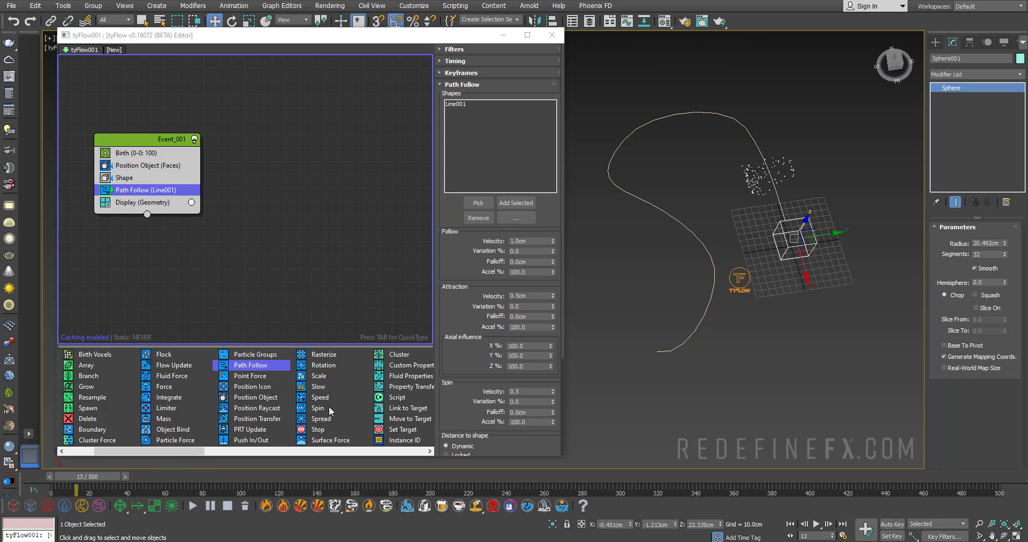
- Add a Slow operator after Path Follow with velocity at 5% on all axes
drag(318, 389, 147, 197)
mouse_move(81, 477)
mouse_down()
mouse_move(121, 478)
mouse_move(74, 487)
mouse_up()
key(w)
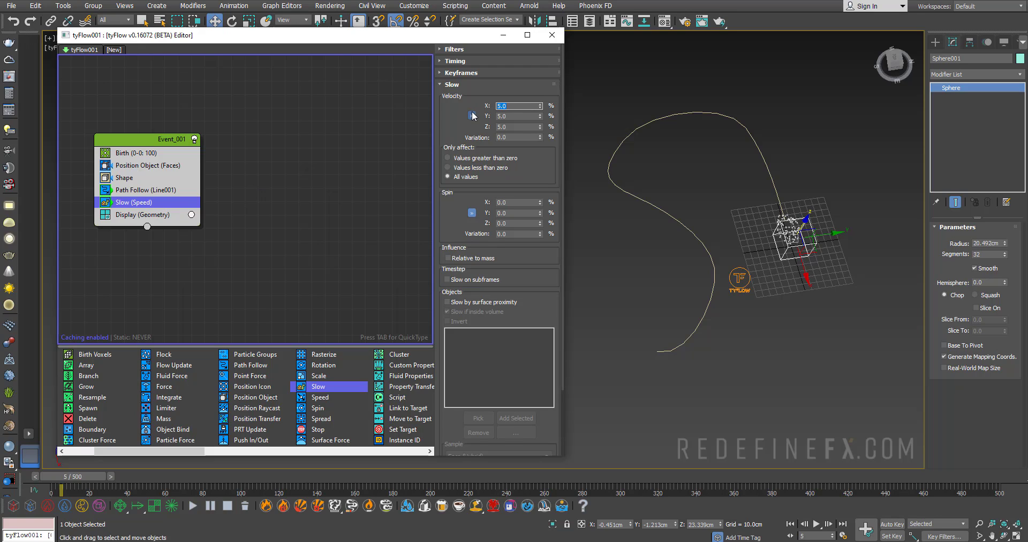
- Tune the Path Follow attraction velocity against a timeline preview, trying 1.0 cm and settling on 0.87 cm
click(152, 191)
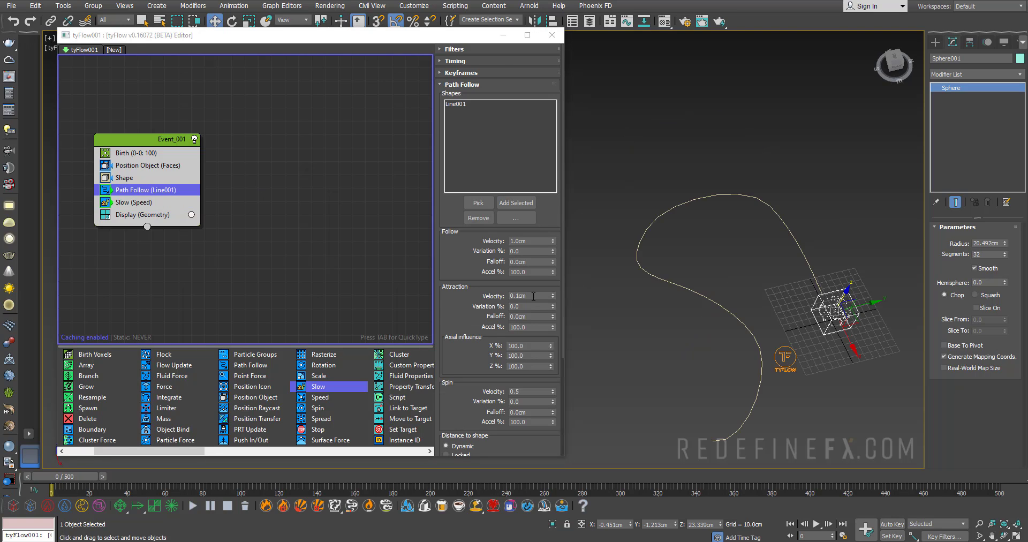
click(494, 298)
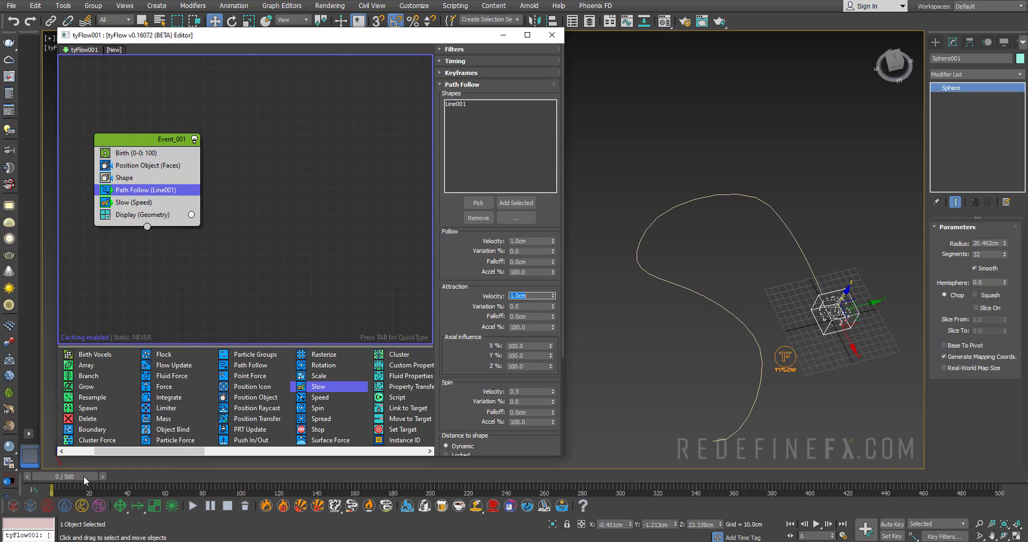
drag(86, 478, 204, 503)
key(w)
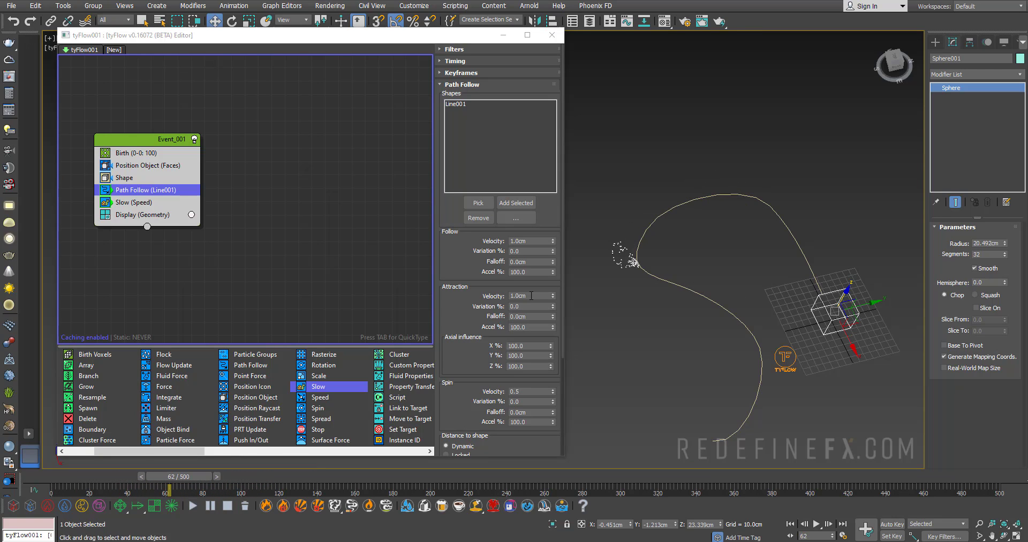
click(532, 295)
text(0.87)
key(Return)
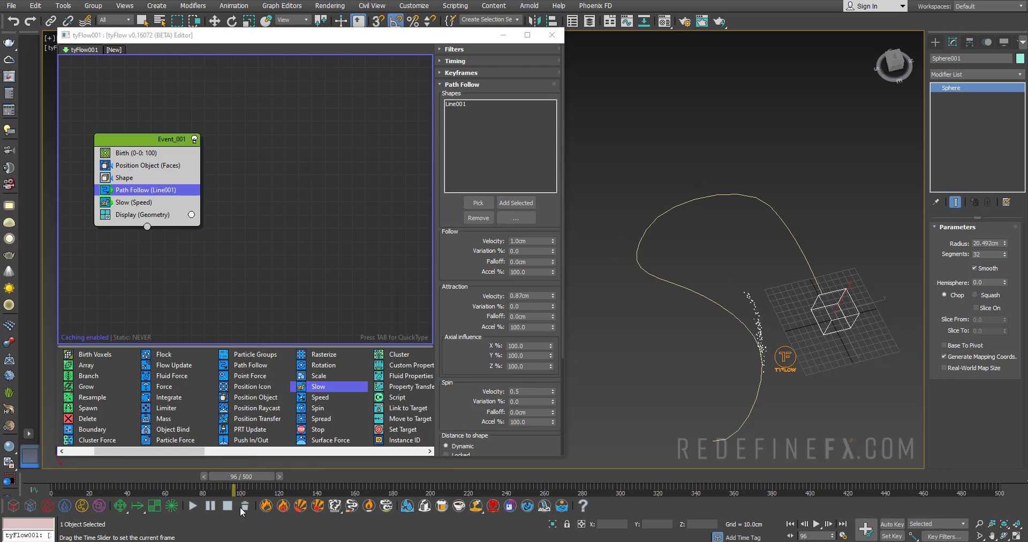
- Set the Birth operator's particle total to 250 and return the timeline to frame 0
click(138, 154)
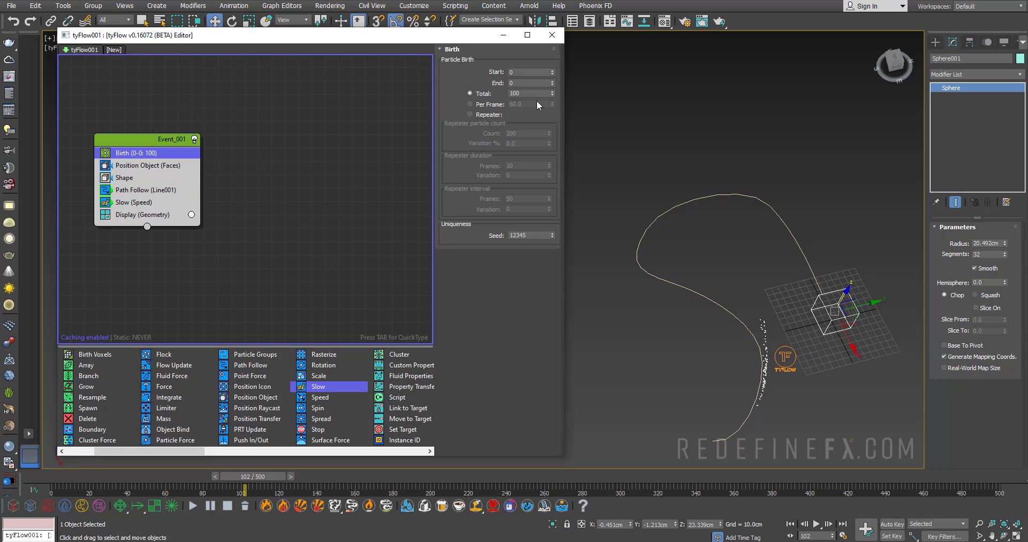
key(Return)
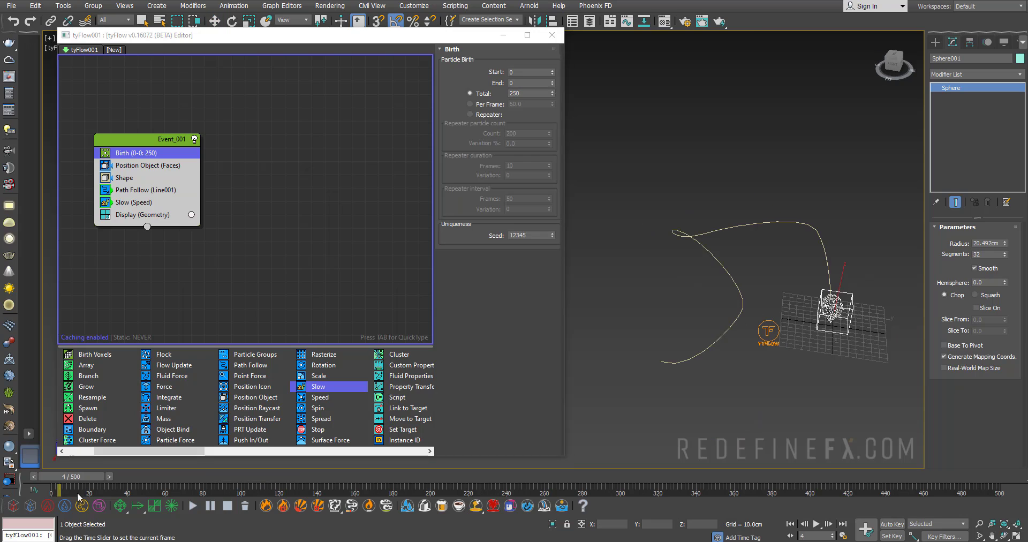
drag(77, 493, 58, 491)
alt+middle_drag(706, 261, 771, 304)
- Add a Spline Paths operator after Slow, create a new tySplines object for it, and preview the trajectories up to frame 103
drag(182, 452, 322, 458)
drag(322, 409, 146, 214)
click(500, 99)
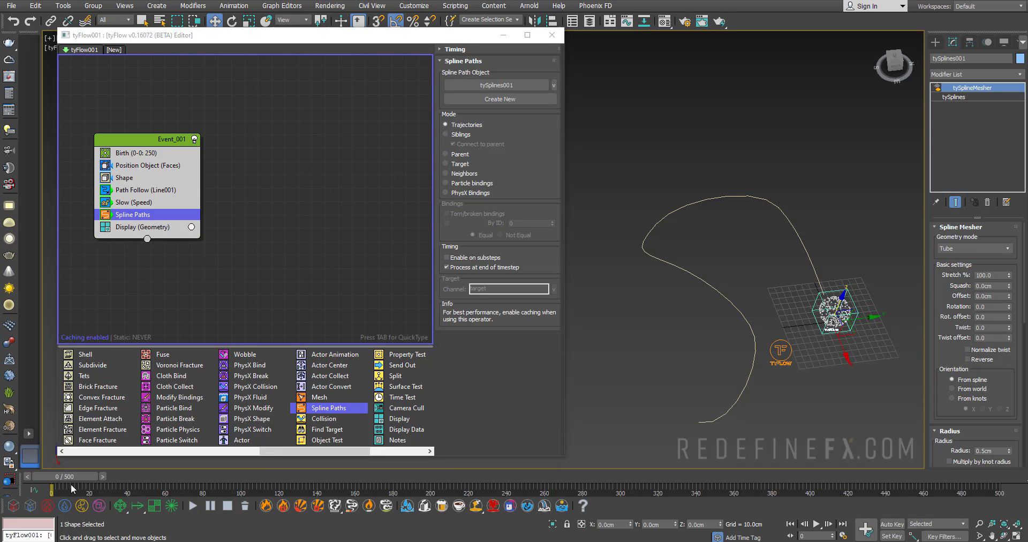
drag(69, 478, 248, 494)
click(667, 400)
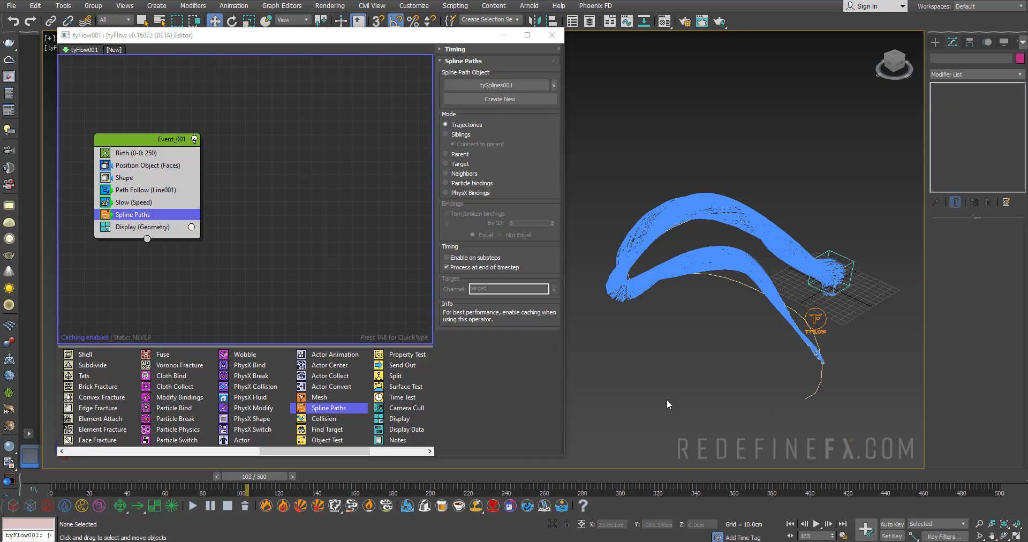
- Unhide all of the hidden VRay lights in the scene
right_click(680, 359)
click(704, 302)
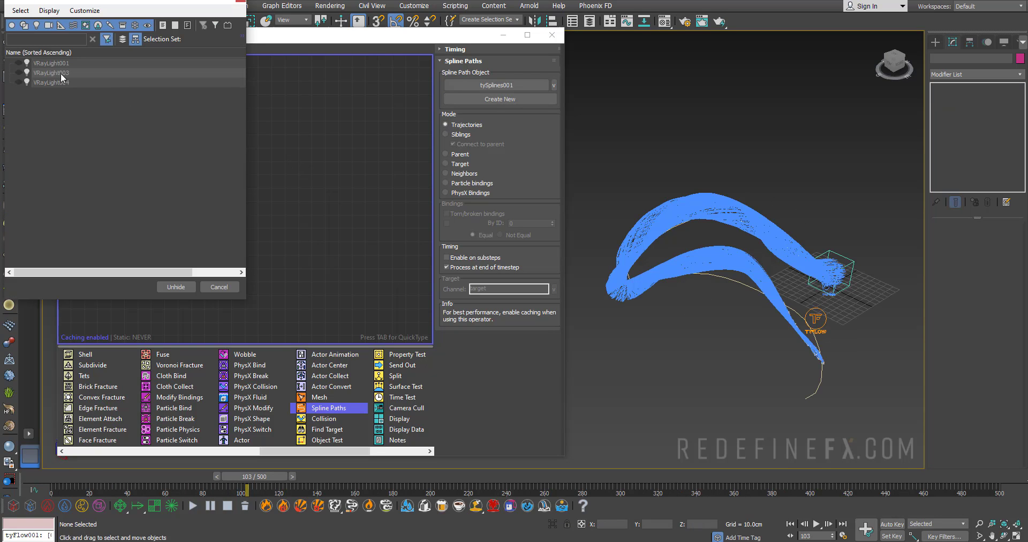
drag(57, 66, 56, 86)
click(176, 287)
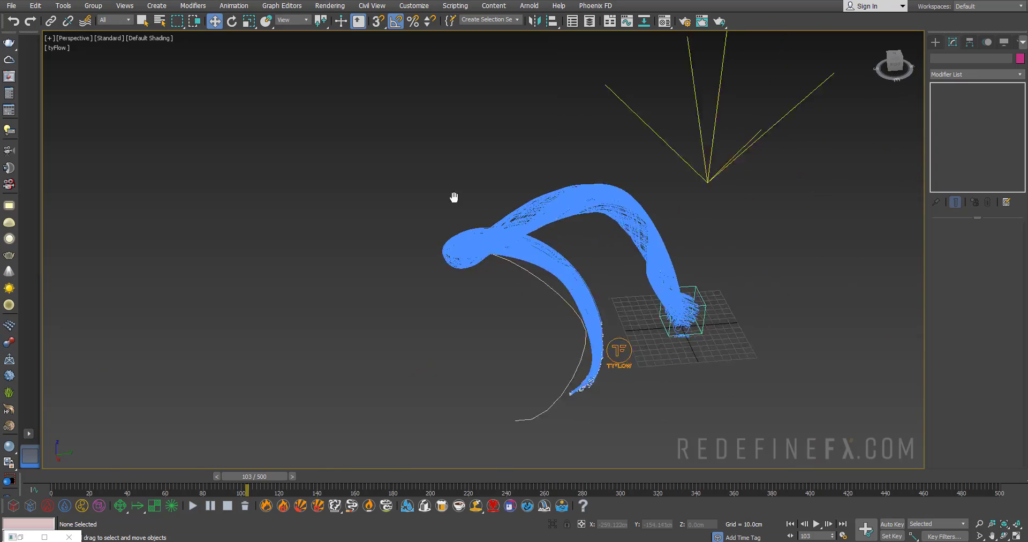
- Start a V-Ray interactive render in the perspective viewport and inspect the meshed strands up close
scroll(455, 195, up, 5)
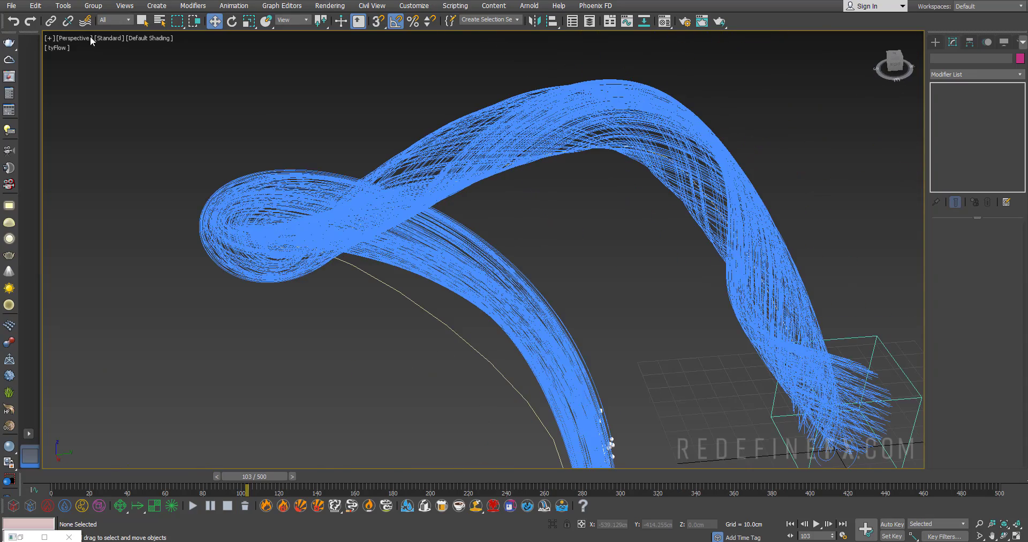
click(111, 40)
click(131, 62)
scroll(655, 175, up, 5)
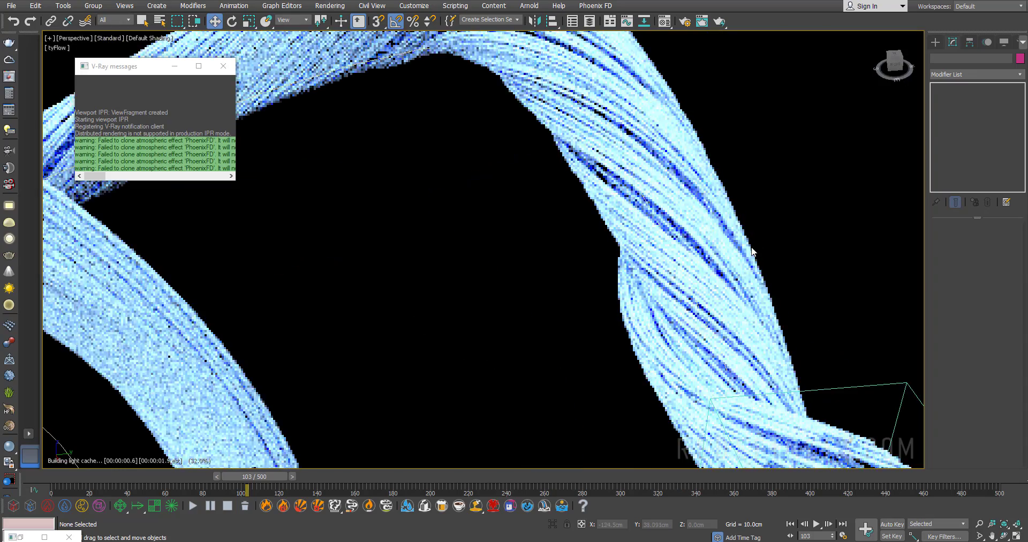
scroll(664, 169, down, 6)
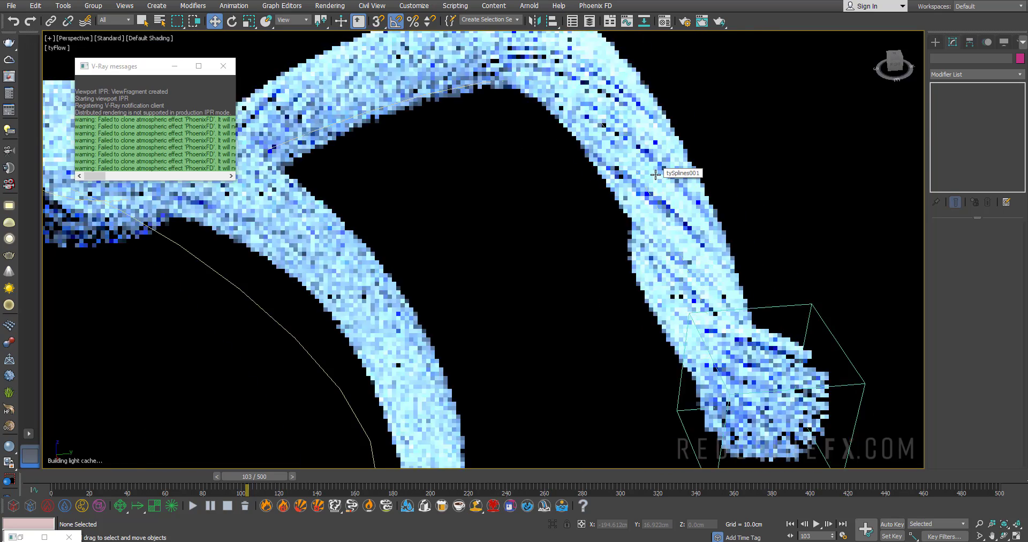
- Select the tyFlow object, open its editor beside the render, and move the timeline back to frame 74
click(603, 324)
click(955, 252)
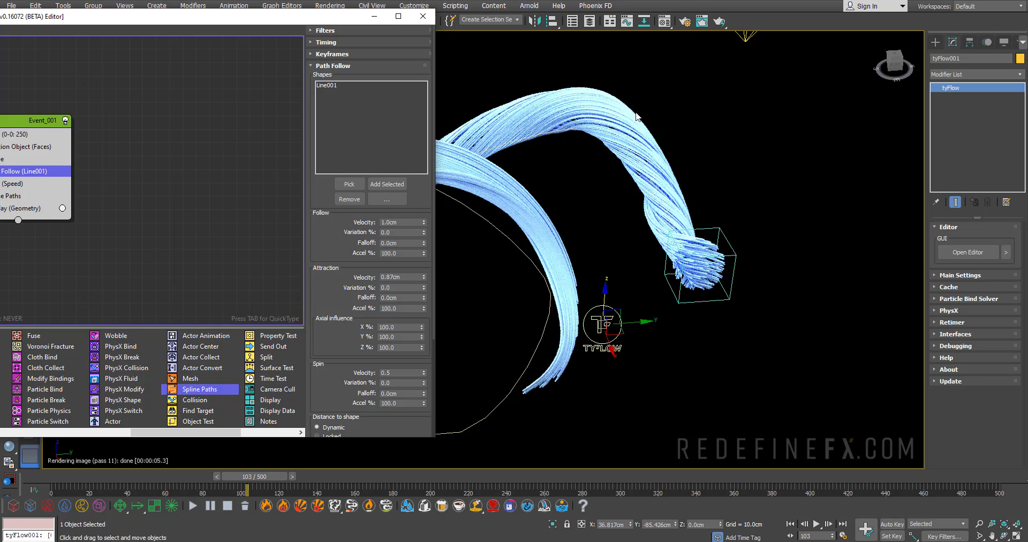
middle_drag(557, 120, 639, 131)
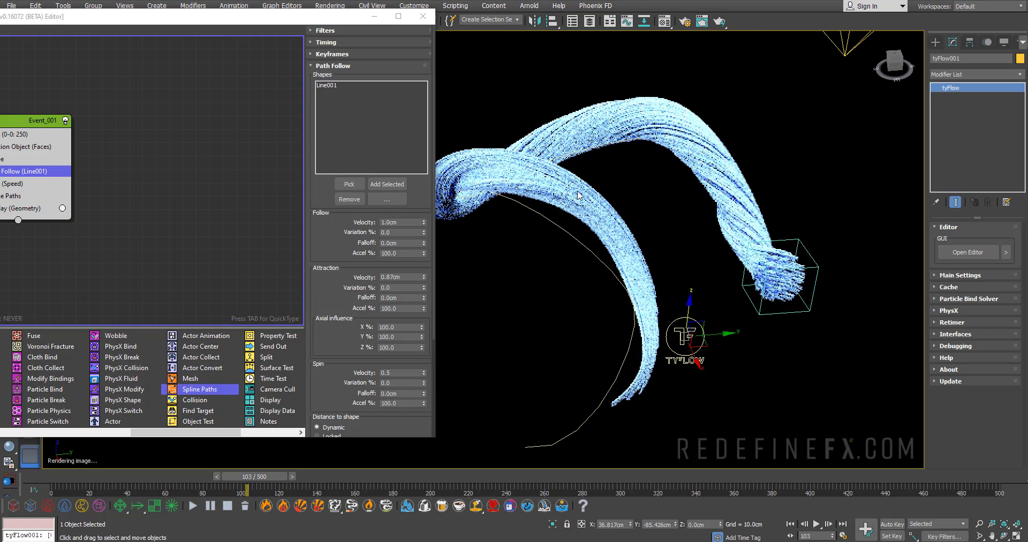
click(217, 476)
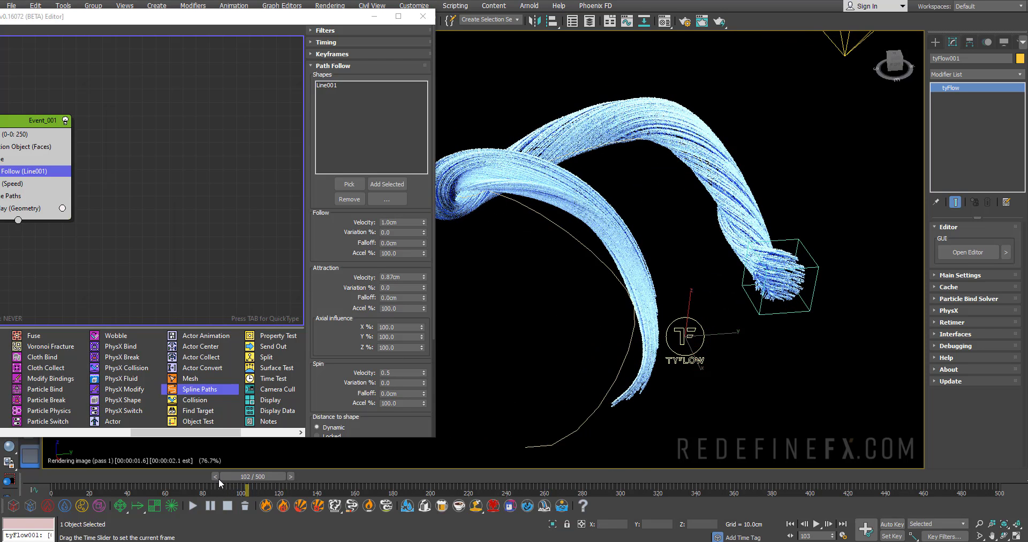
click(191, 484)
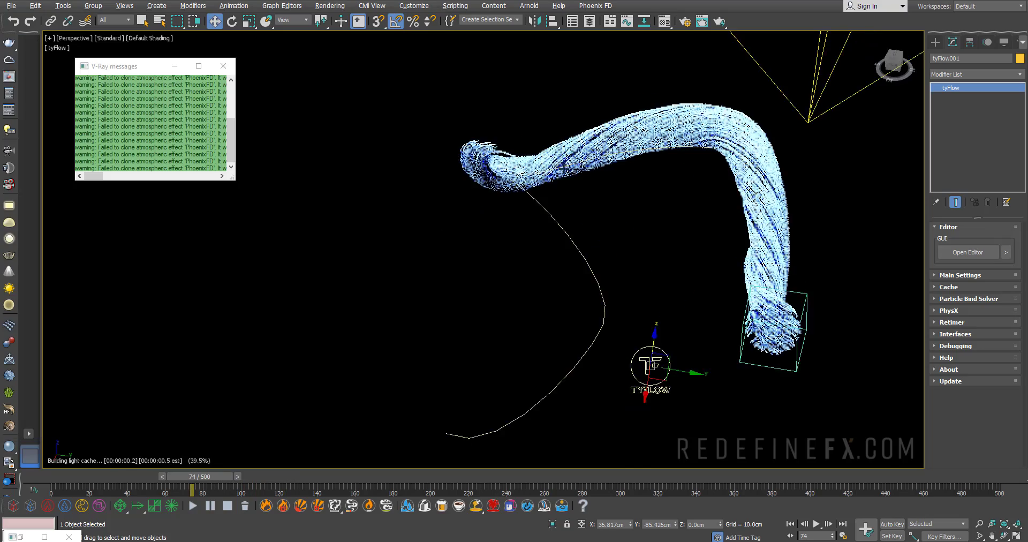
- Create a physical camera from a close-up view of the strand ends and switch to the four-viewport layout
scroll(564, 168, up, 5)
alt+middle_drag(564, 168, 648, 152)
key(alt+w)
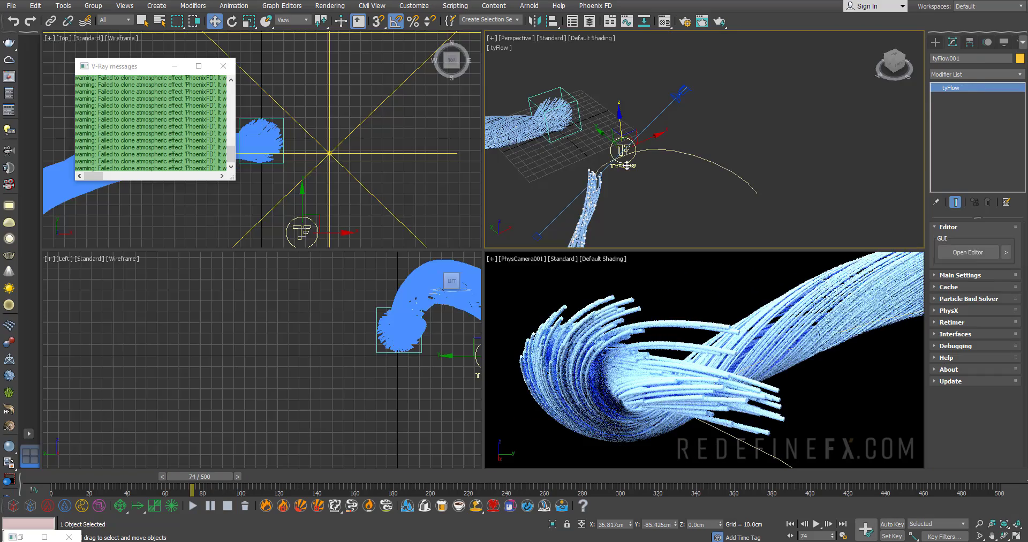
- Add a Mesh operator after Display in Event_001 and set the Shape operator's scale to 150%
click(968, 252)
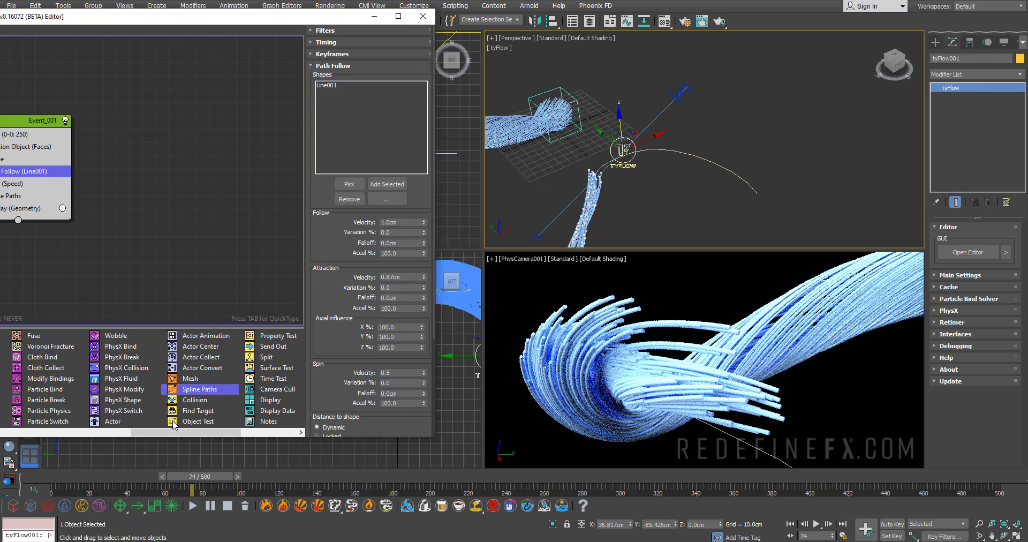
drag(176, 432, 203, 432)
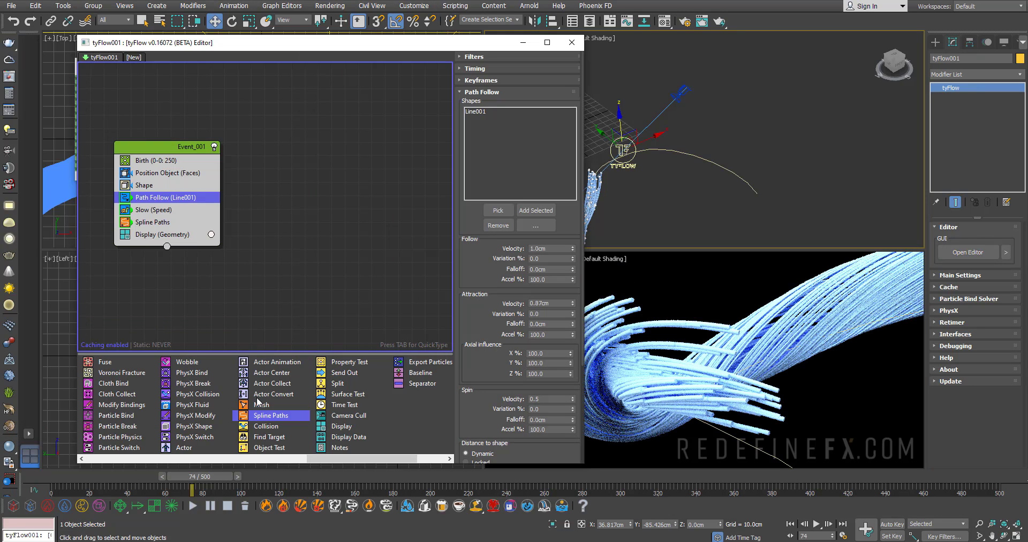
drag(256, 398, 166, 246)
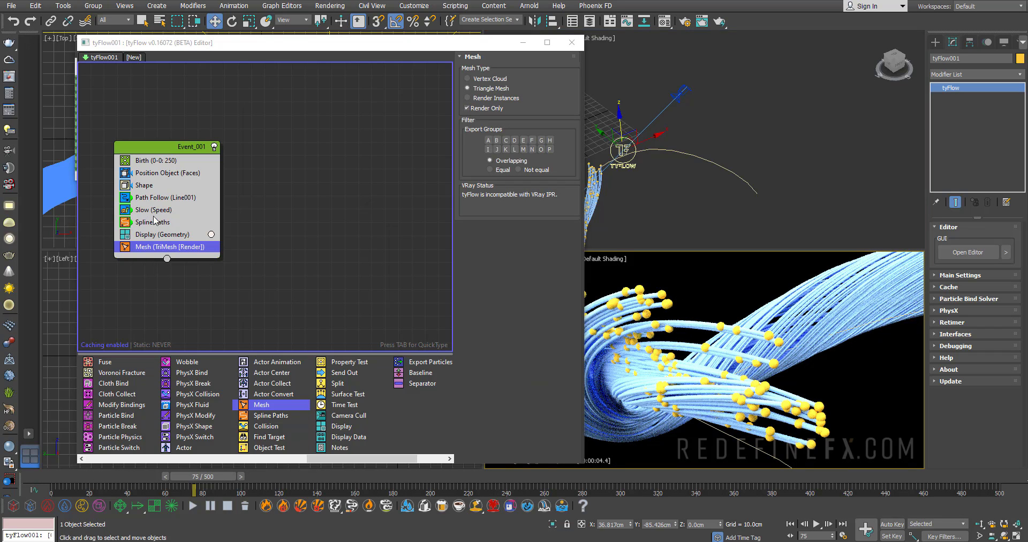
click(144, 186)
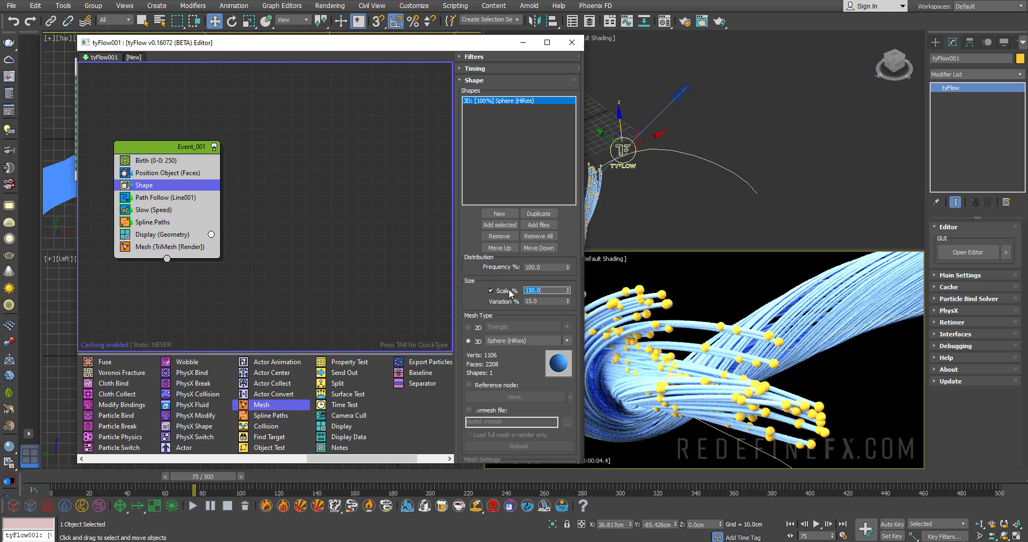
- Change the 23 - Default material to a VRayLightMtl
key(m)
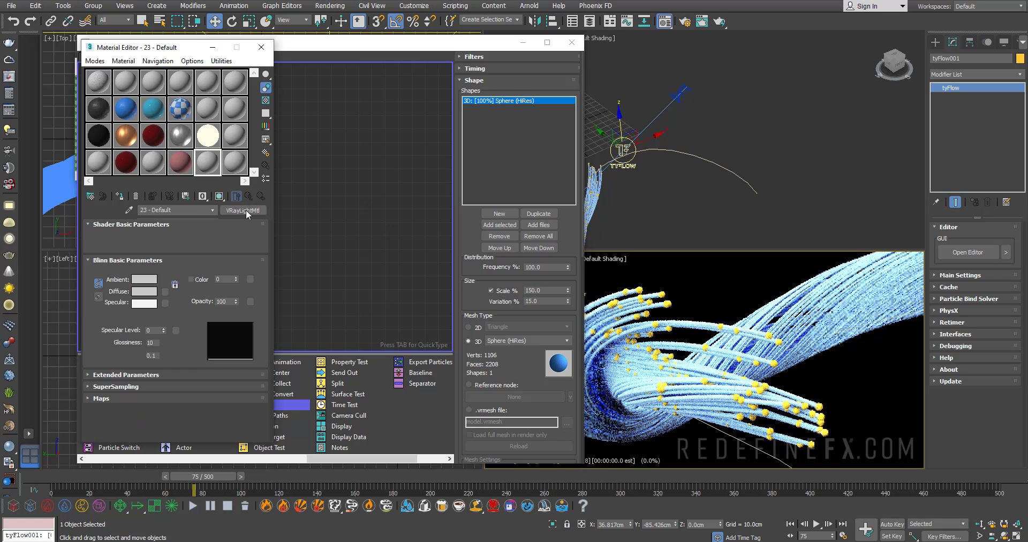
click(240, 210)
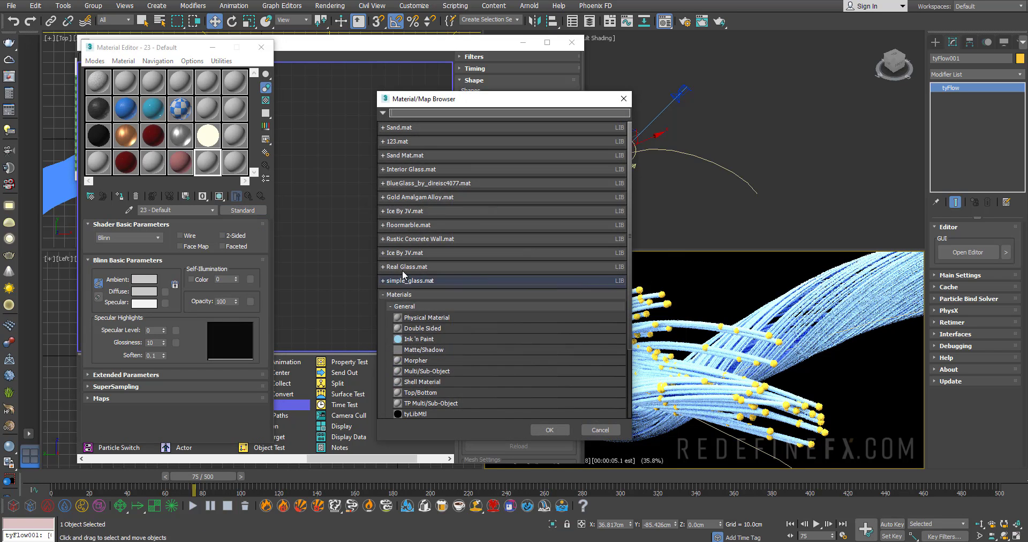
scroll(429, 229, down, 5)
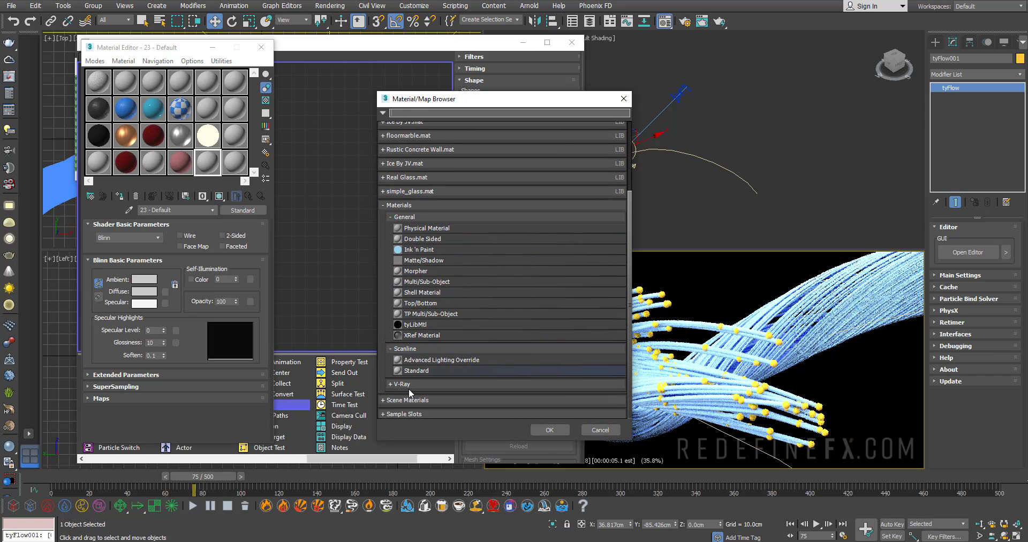
click(409, 384)
scroll(489, 286, down, 4)
click(416, 363)
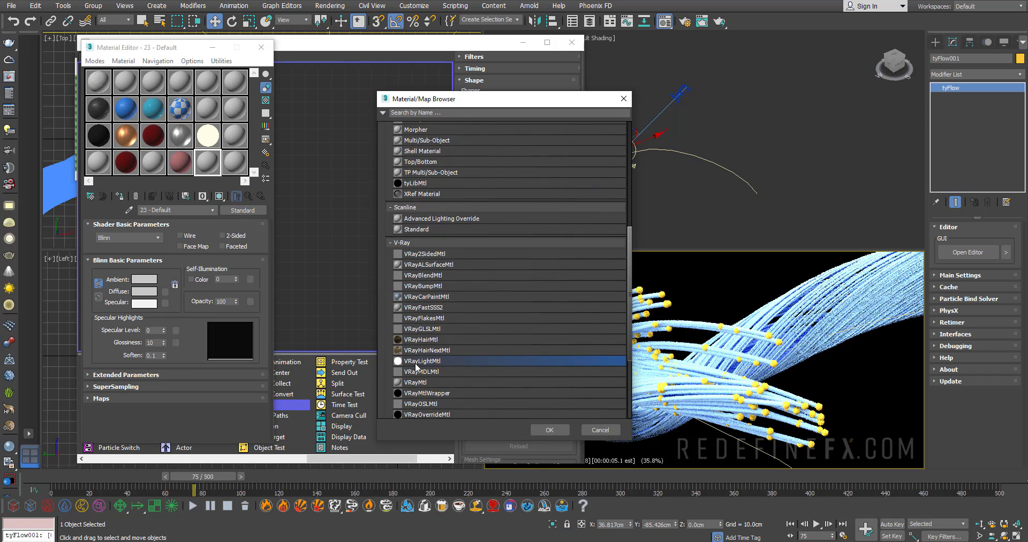
double_click(416, 361)
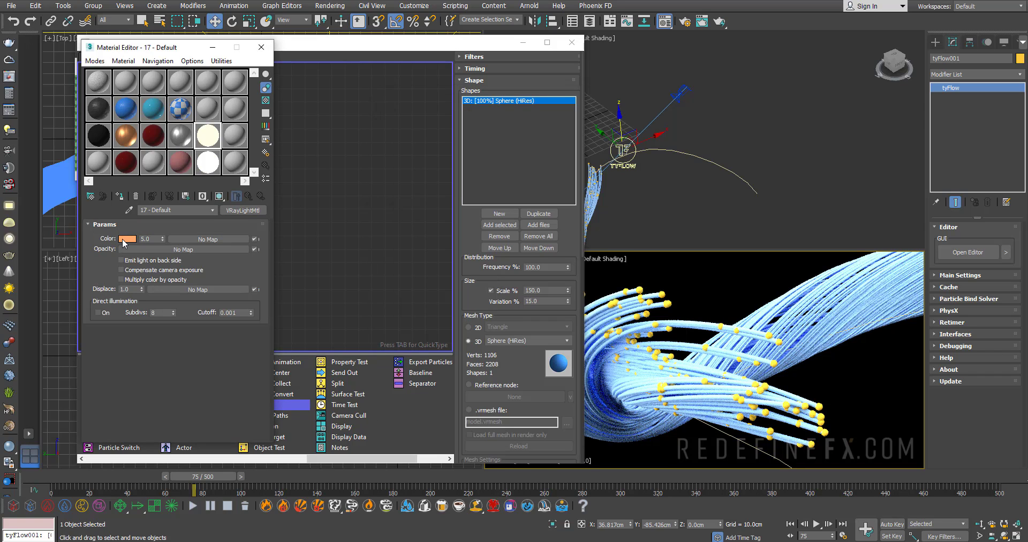
- Keep the orange colour of the 17 - Default light material and assign the material to the tyFlow particles
click(124, 239)
click(396, 153)
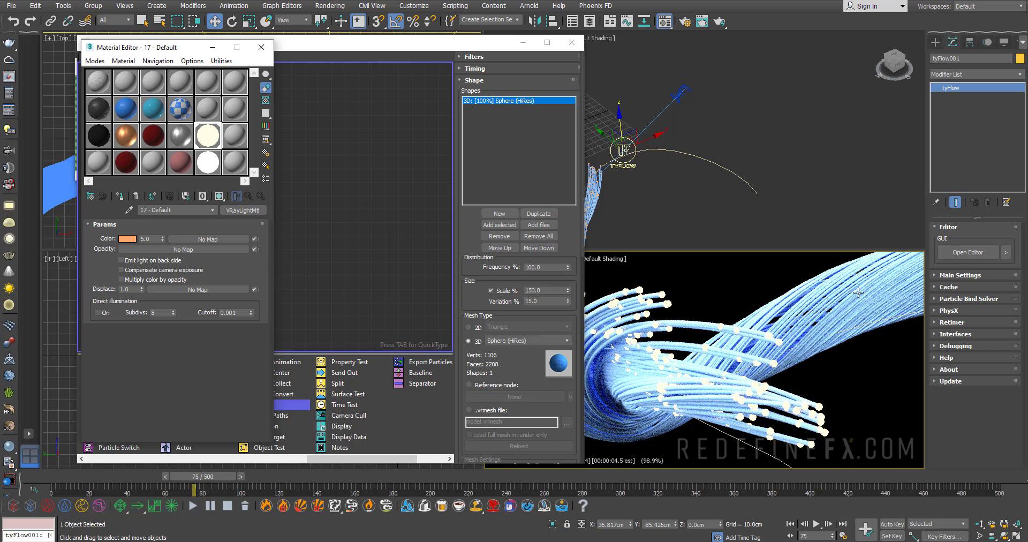
- Check the Gold Amalgam-1 material's reflection colour and apply the material to the tySplines001 strands
alt+middle_drag(710, 140, 847, 92)
alt+middle_drag(849, 103, 860, 140)
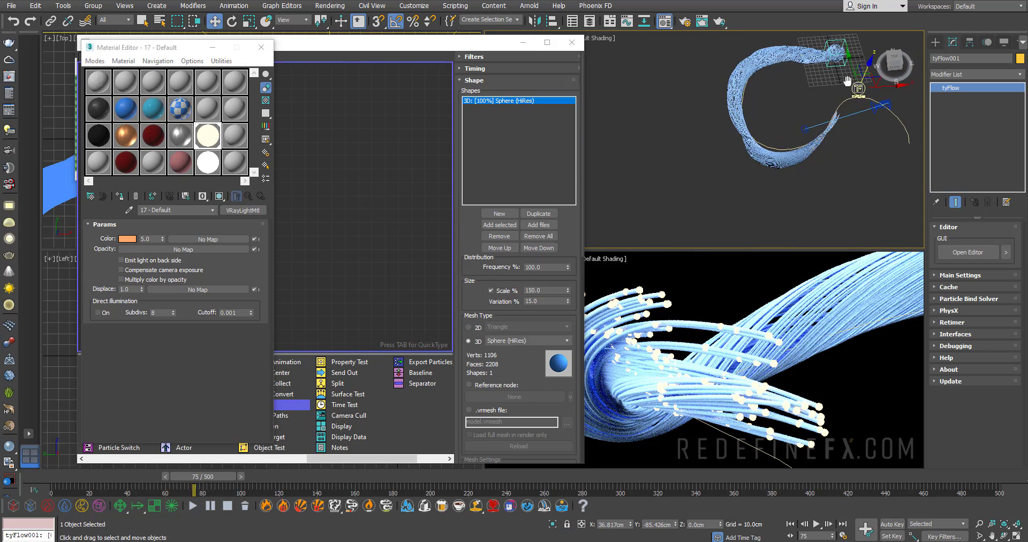
scroll(795, 111, up, 5)
click(792, 109)
click(126, 135)
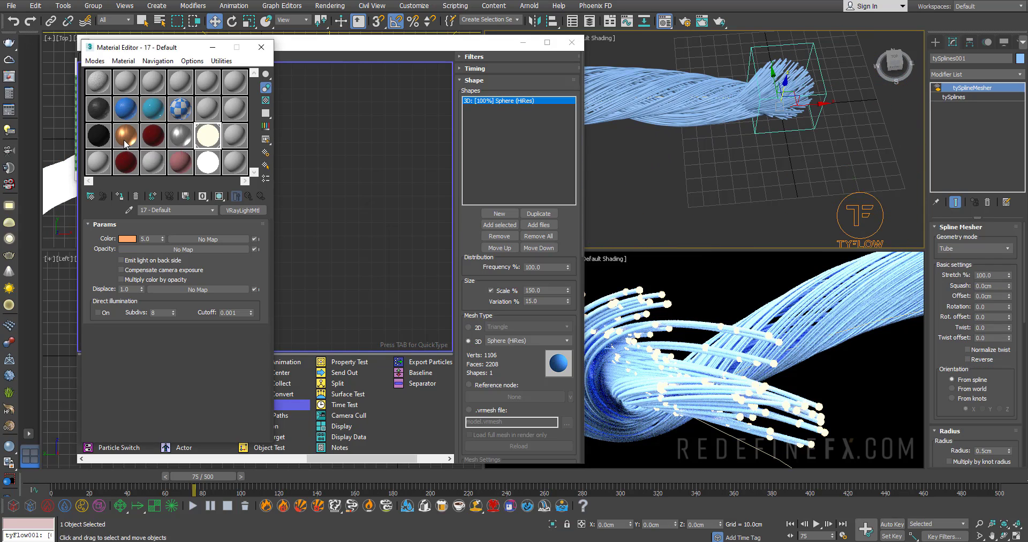
click(146, 267)
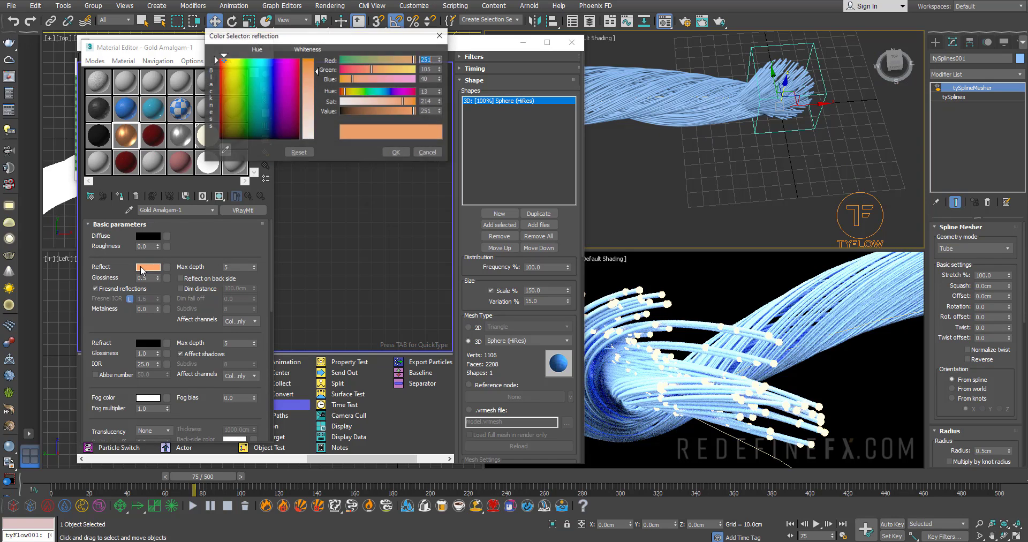
click(428, 152)
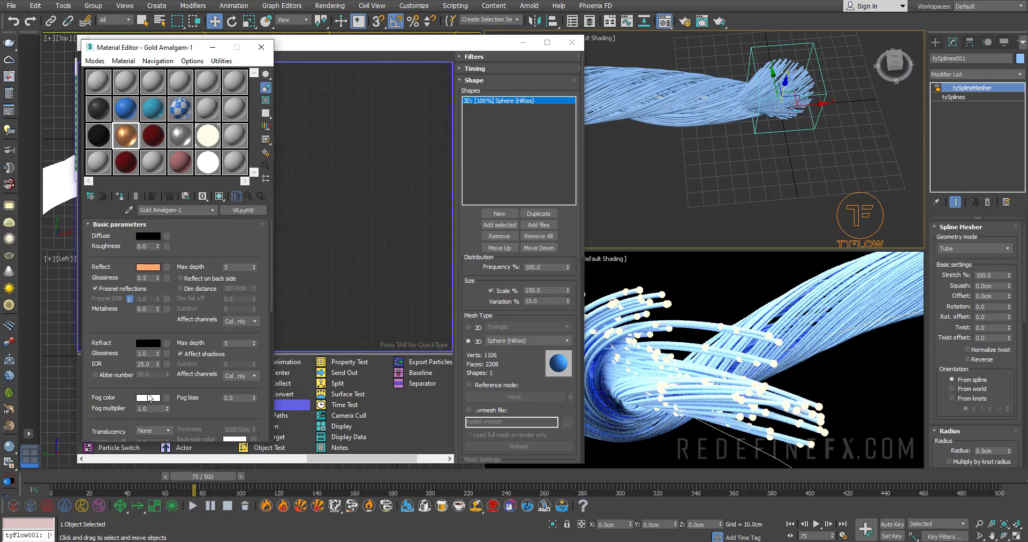
drag(123, 138, 672, 115)
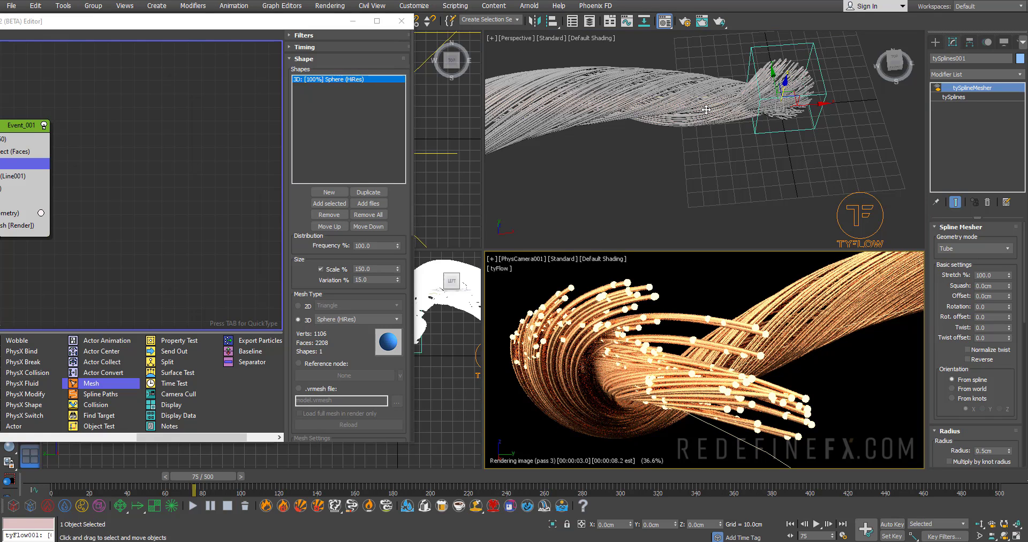
- Set the tySplineMesher radius to 0.3 cm, refresh the camera render, and close the tyFlow editor
click(958, 97)
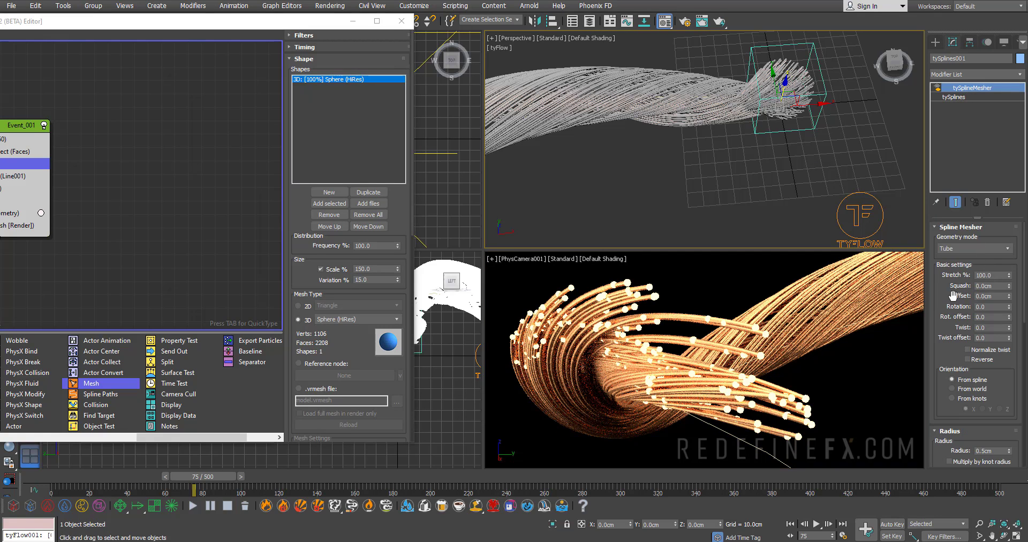
drag(952, 296, 951, 192)
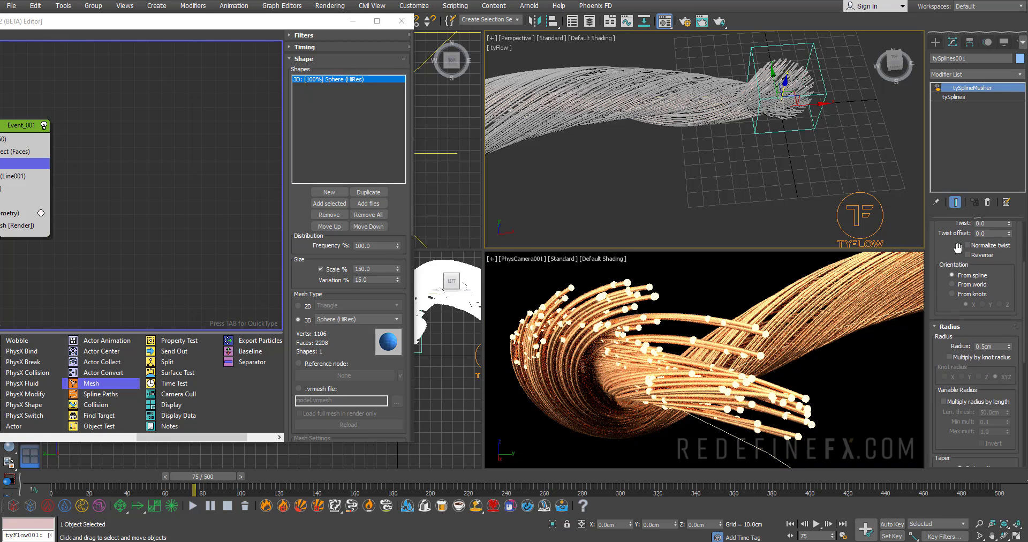
double_click(984, 346)
text(0.3)
key(Return)
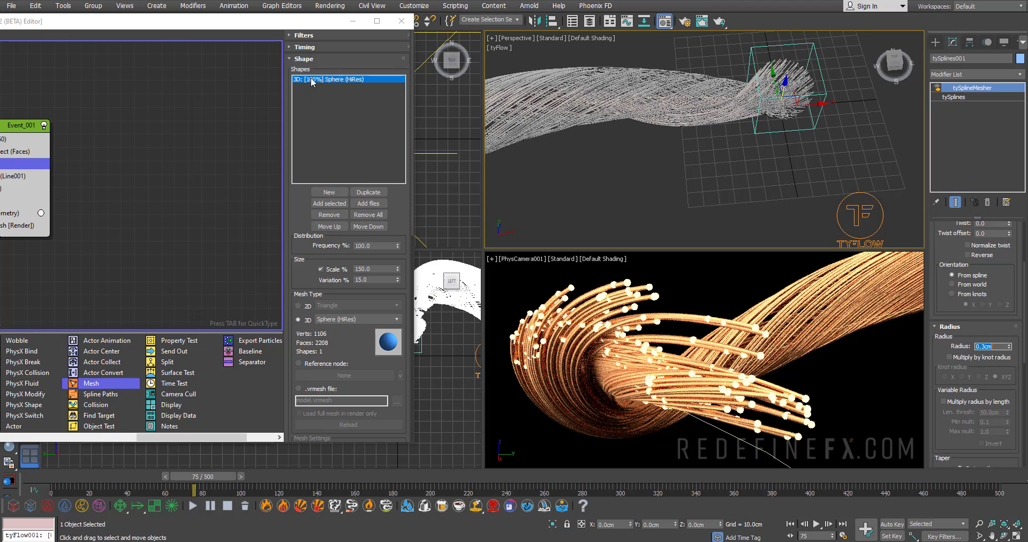
click(578, 295)
click(402, 21)
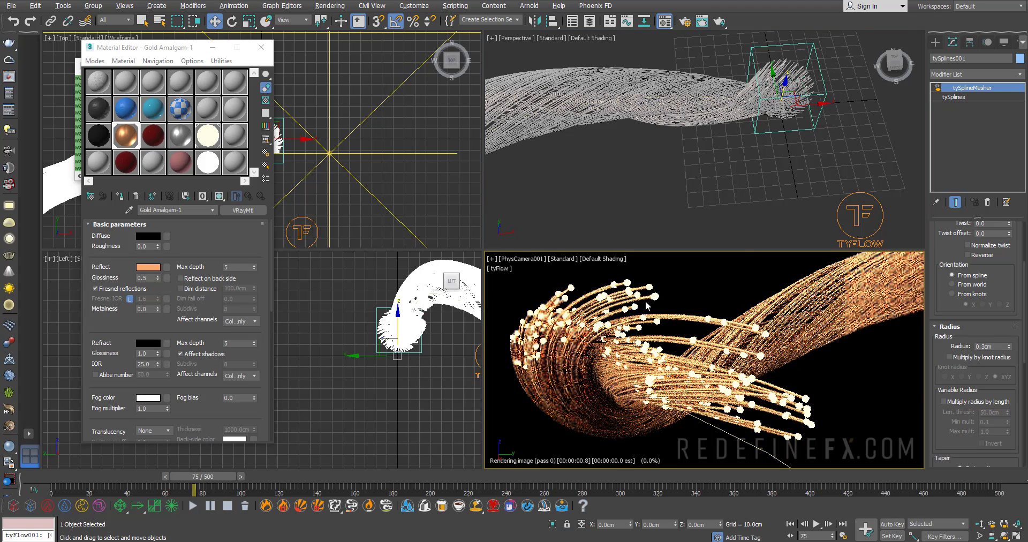
- Reopen the tyFlow editor and begin entering a new scale percentage for the Shape operator
click(859, 216)
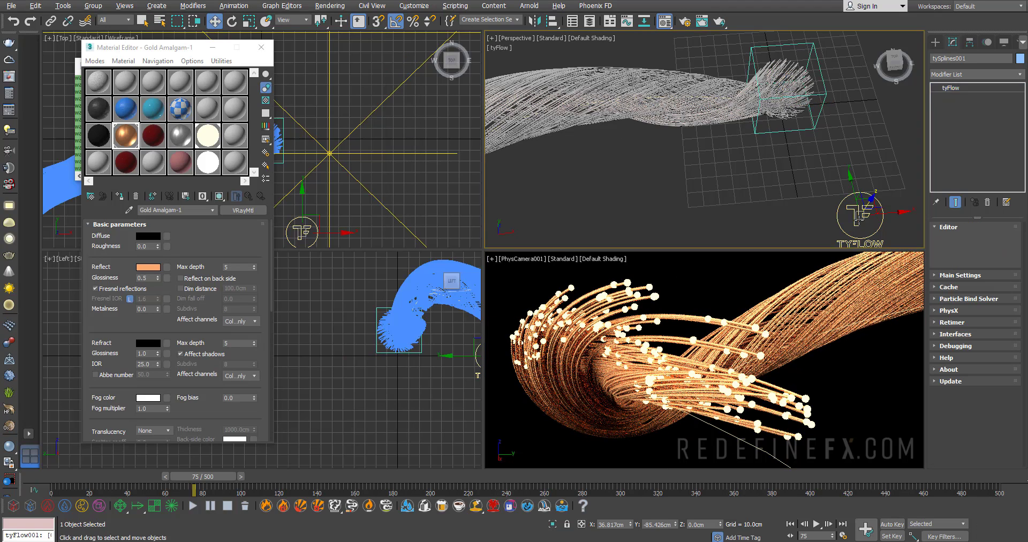
click(968, 252)
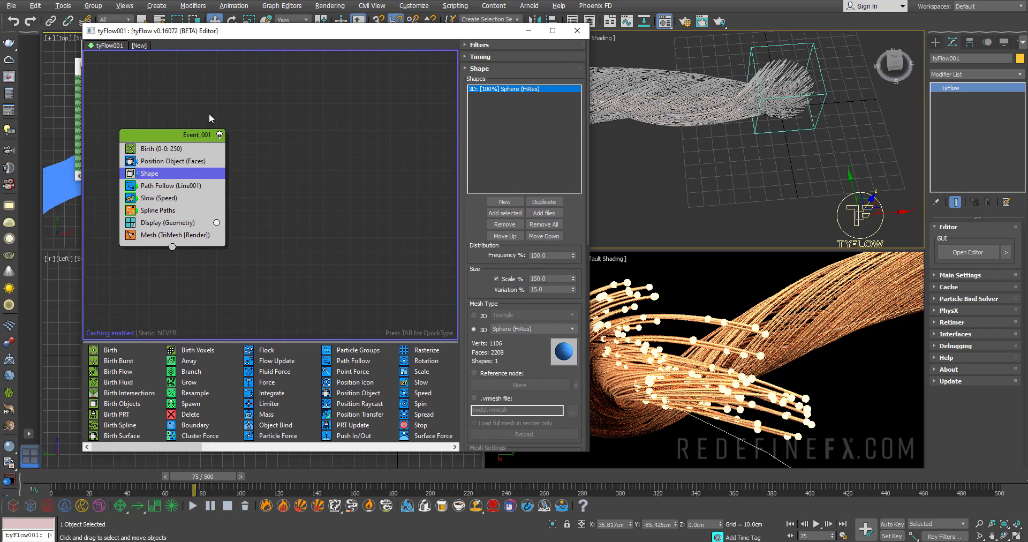
double_click(553, 278)
text(1)
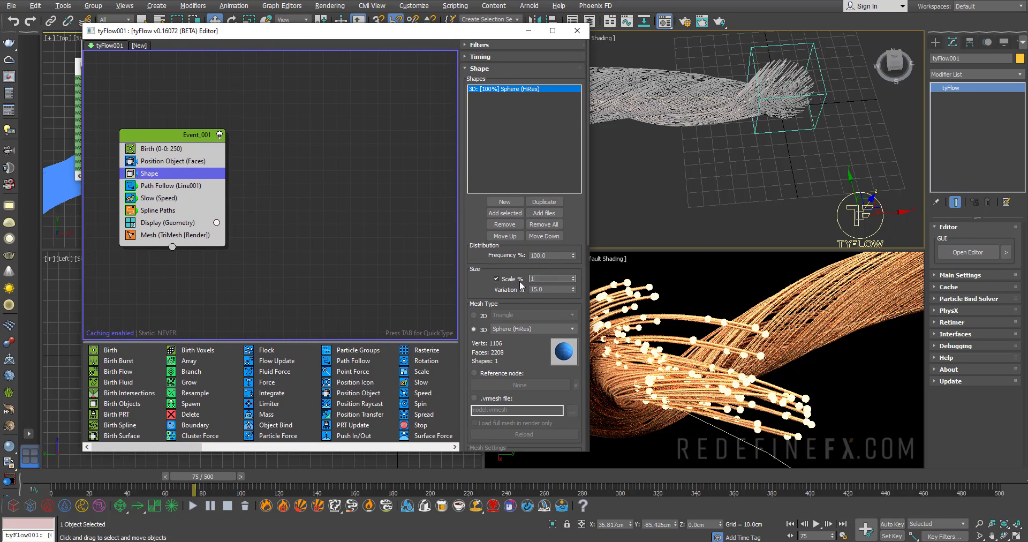